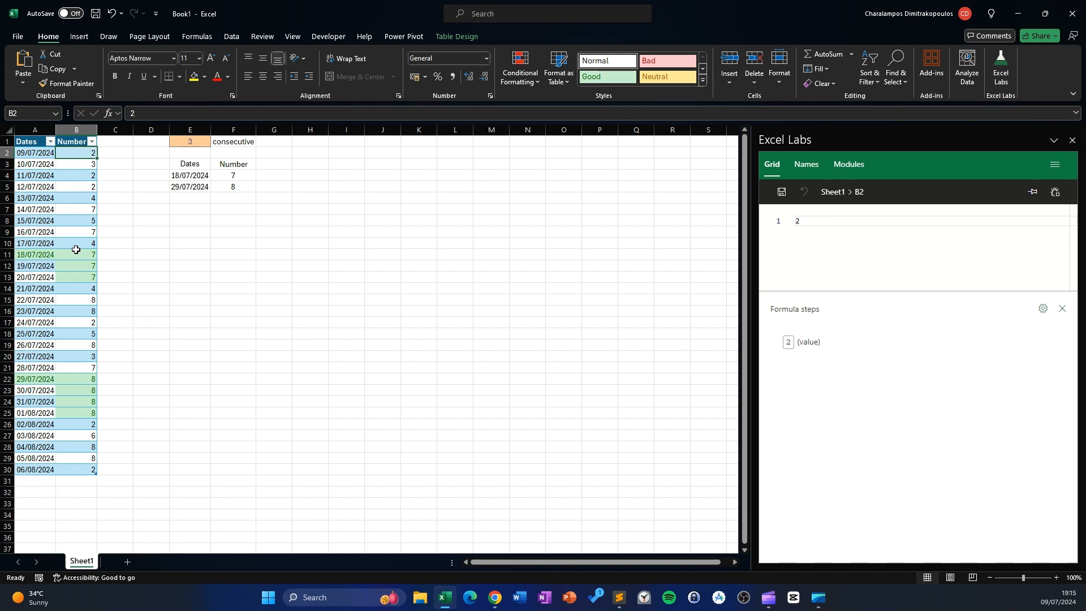
# Step: Examine the consecutive count in E1, the result cell E4 and the Number column, focusing on B11:B13
pyautogui.click(191, 143)
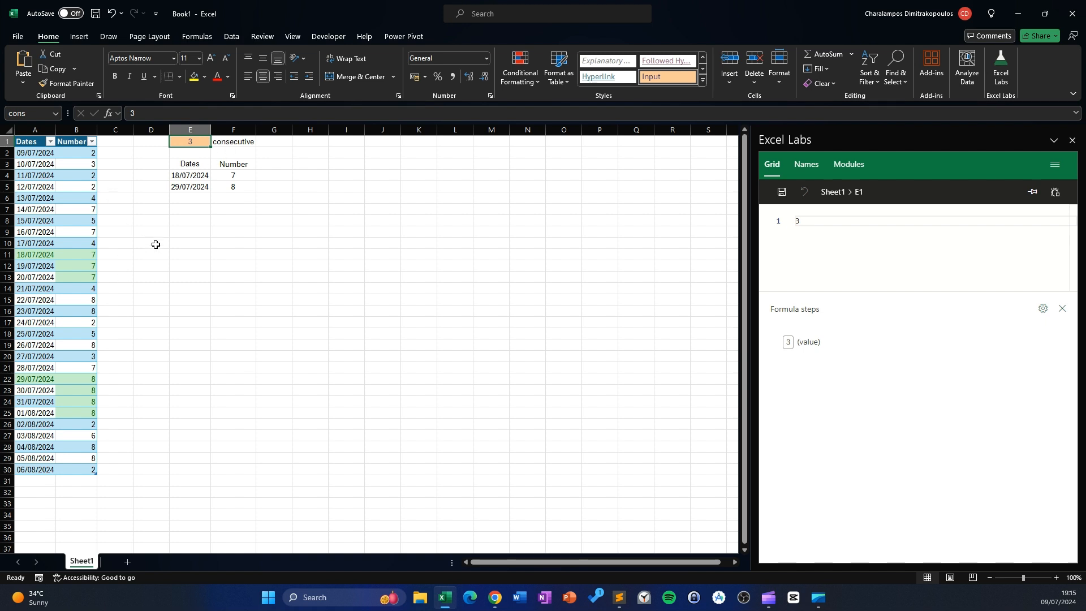
pyautogui.click(185, 173)
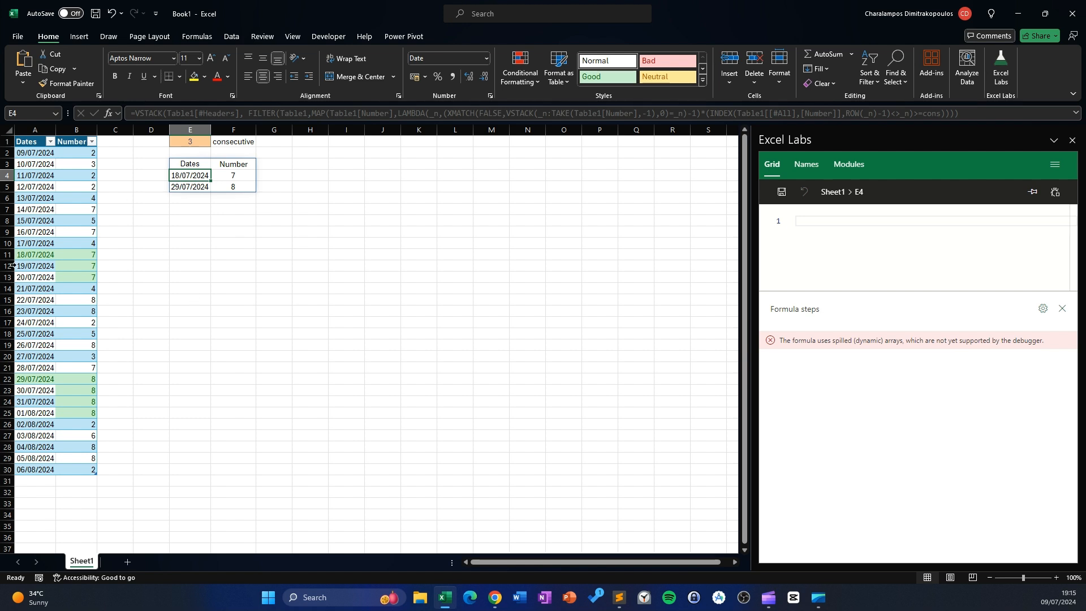
pyautogui.click(233, 232)
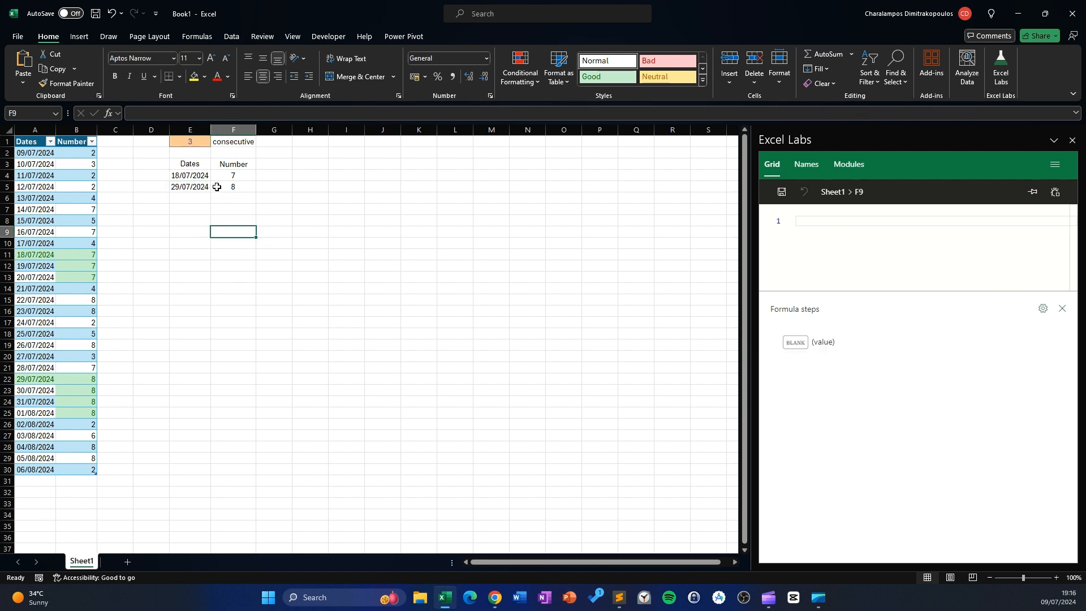
pyautogui.moveTo(91, 254); pyautogui.dragTo(91, 278)
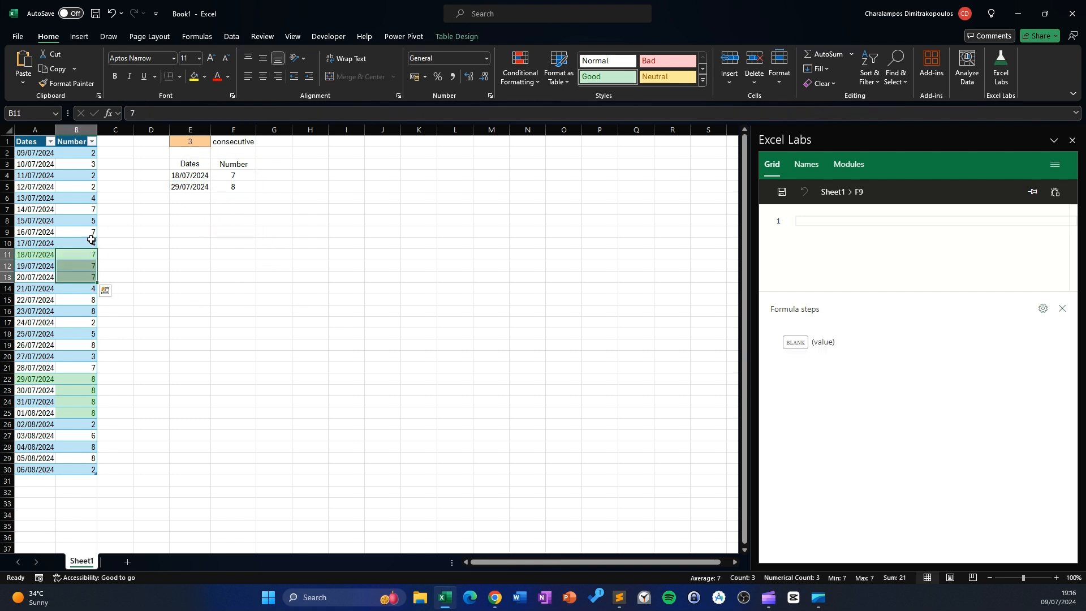
pyautogui.moveTo(78, 152); pyautogui.dragTo(80, 467)
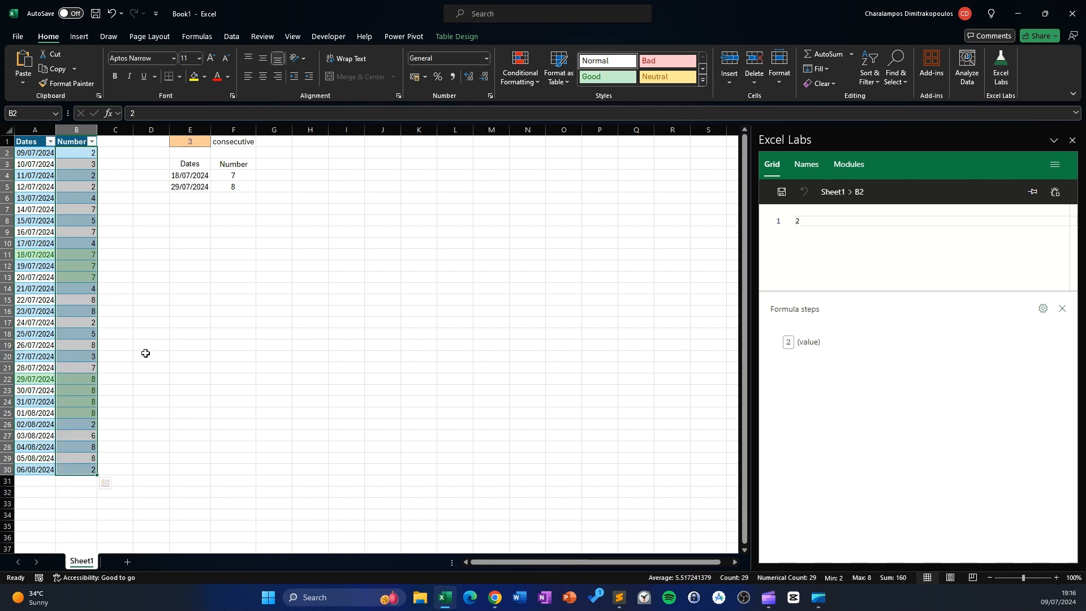
pyautogui.click(224, 261)
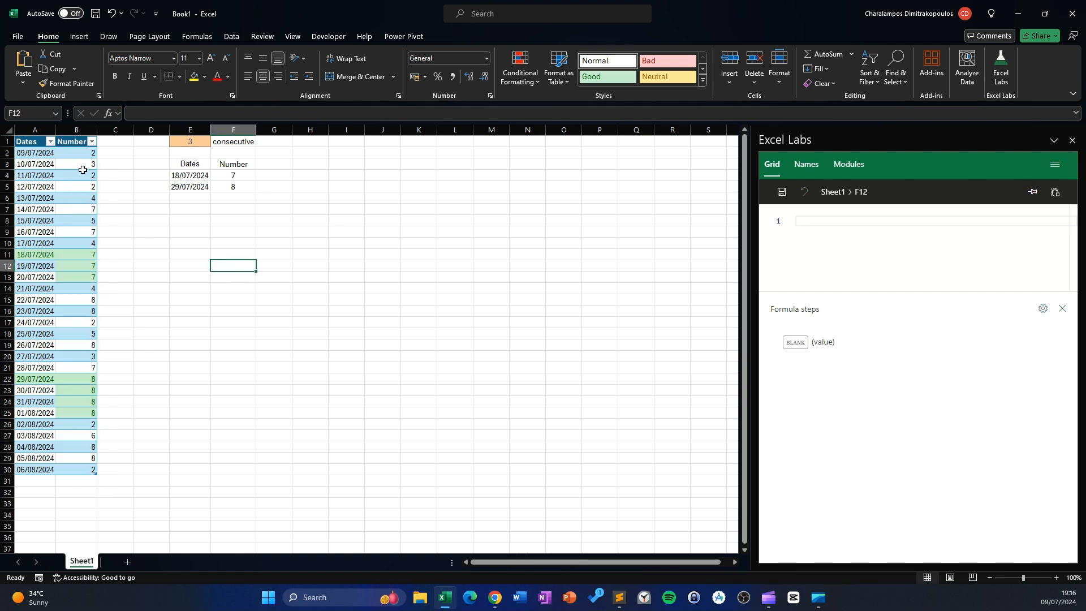
pyautogui.moveTo(84, 252); pyautogui.dragTo(79, 284)
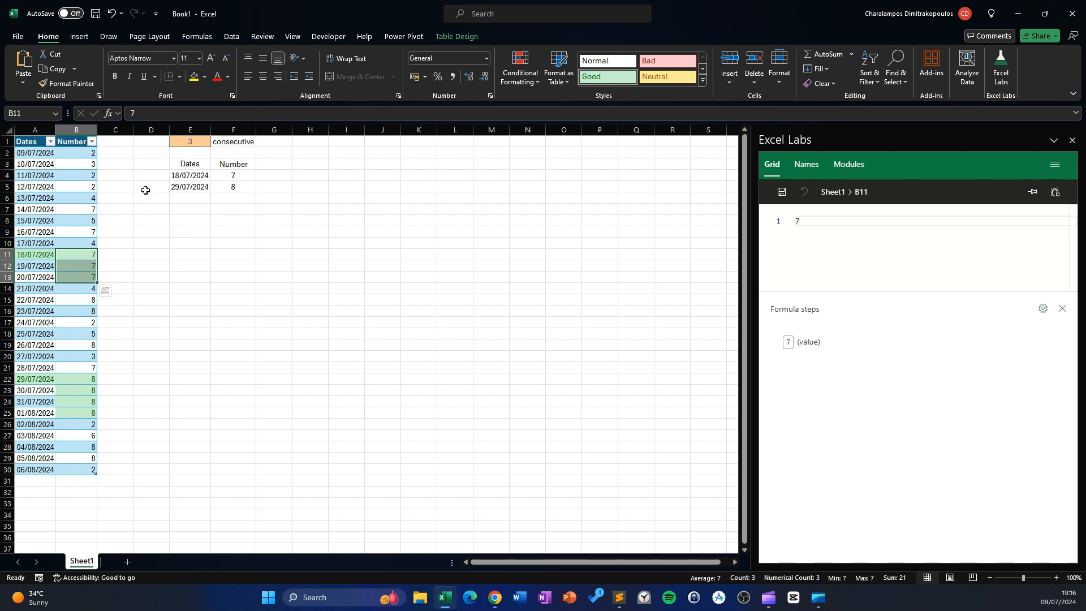
# Step: Examine the first Number values in the table alongside the empty cells of column C next to them
pyautogui.click(120, 141)
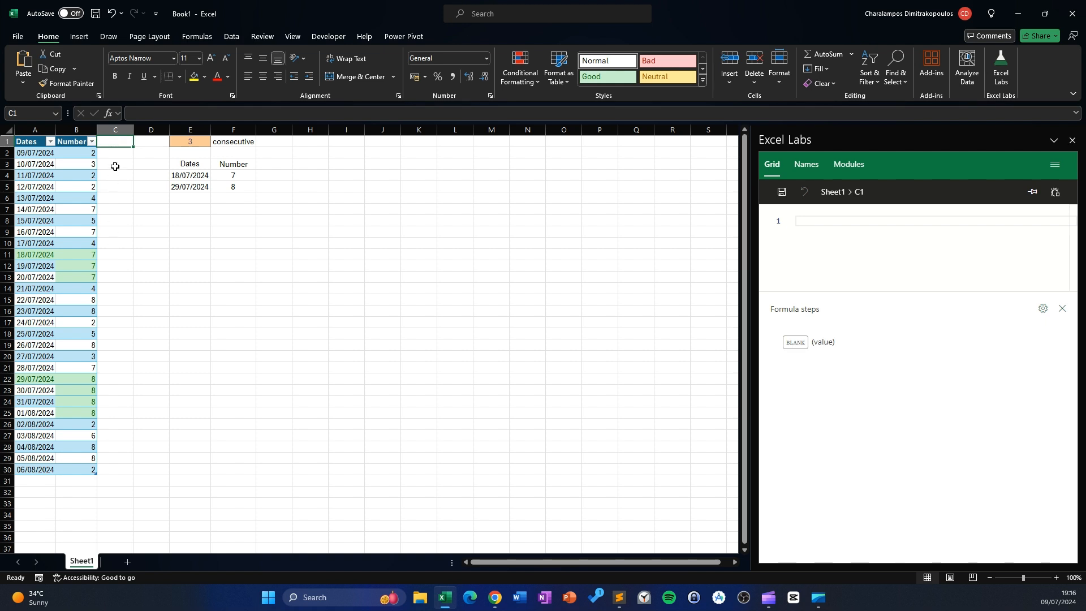
pyautogui.click(105, 151)
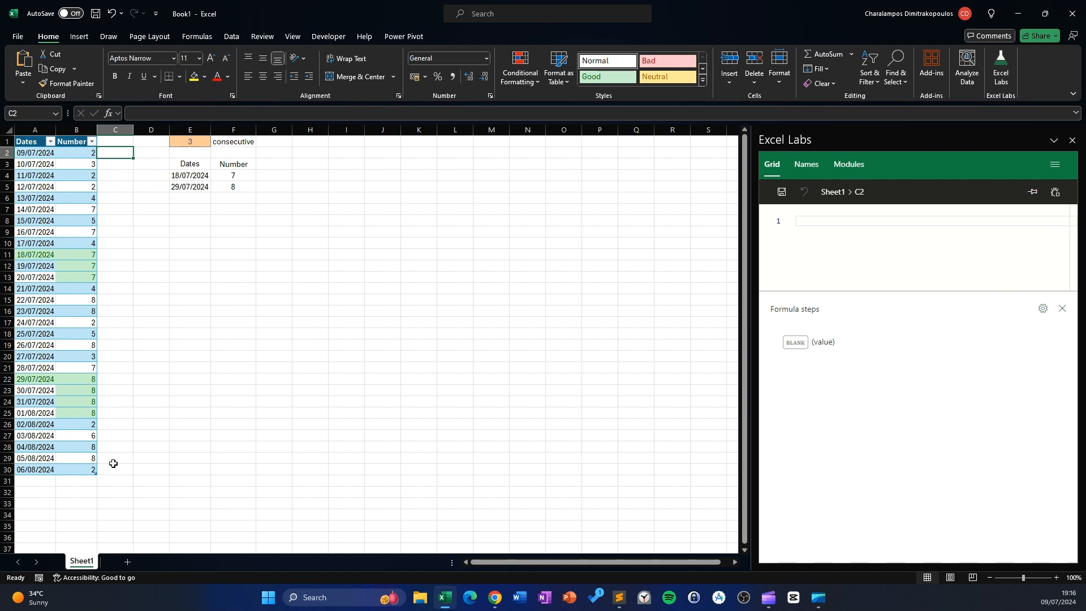
pyautogui.click(86, 152)
pyautogui.click(87, 167)
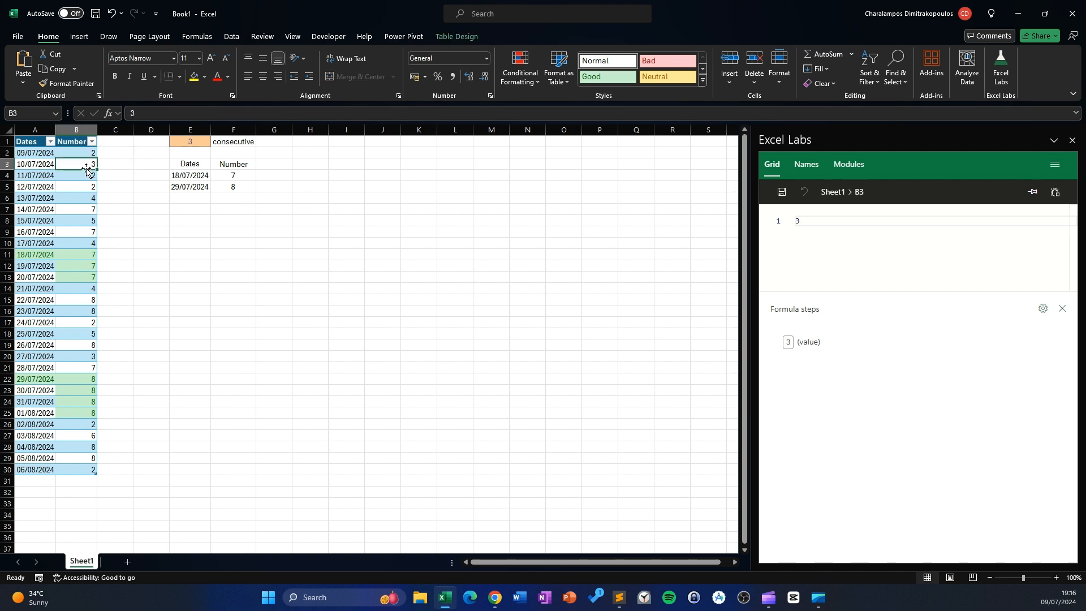
pyautogui.click(122, 168)
pyautogui.click(120, 152)
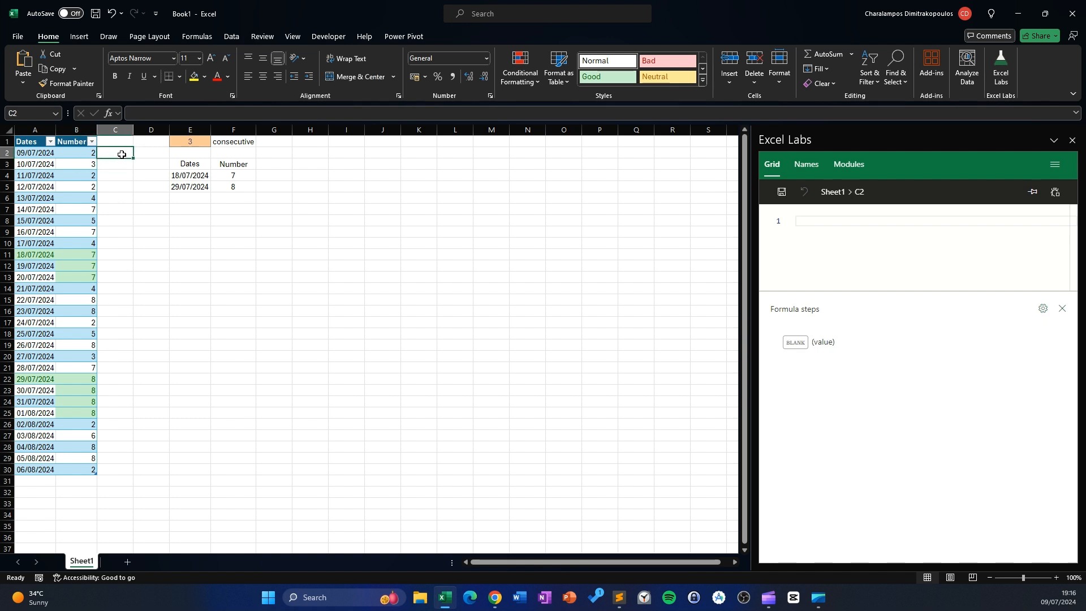
pyautogui.click(121, 165)
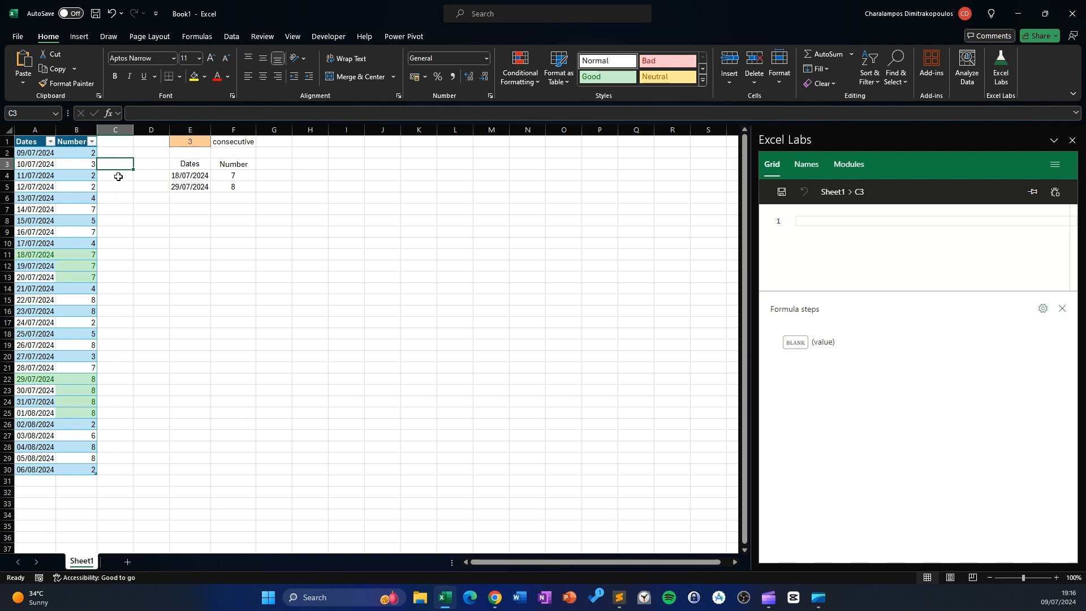
pyautogui.click(108, 243)
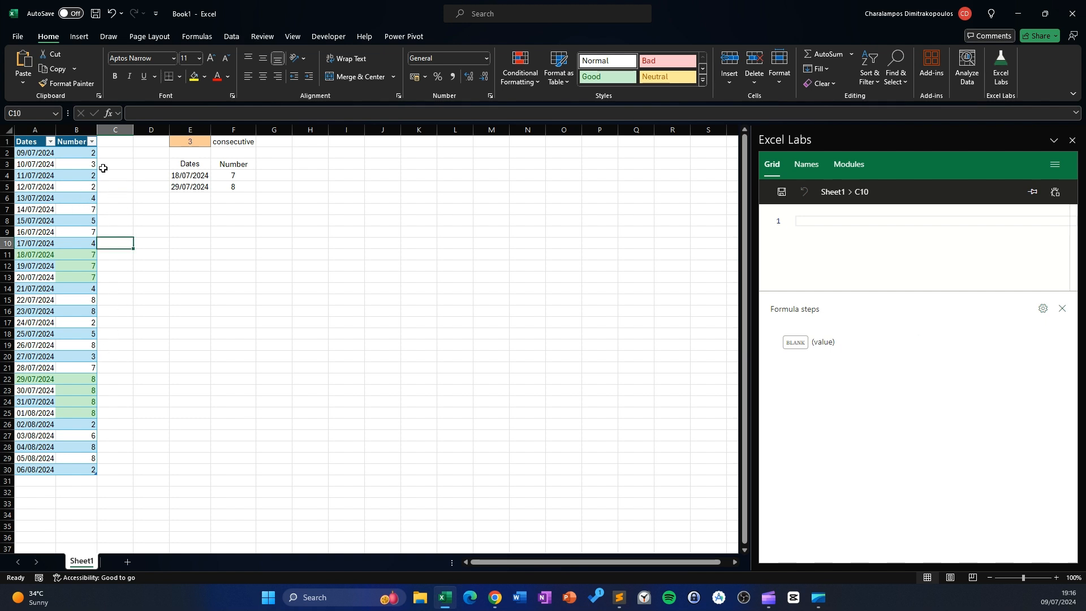
# Step: Inspect the table's first date, the result cell E4 and the formula in E3
pyautogui.click(49, 153)
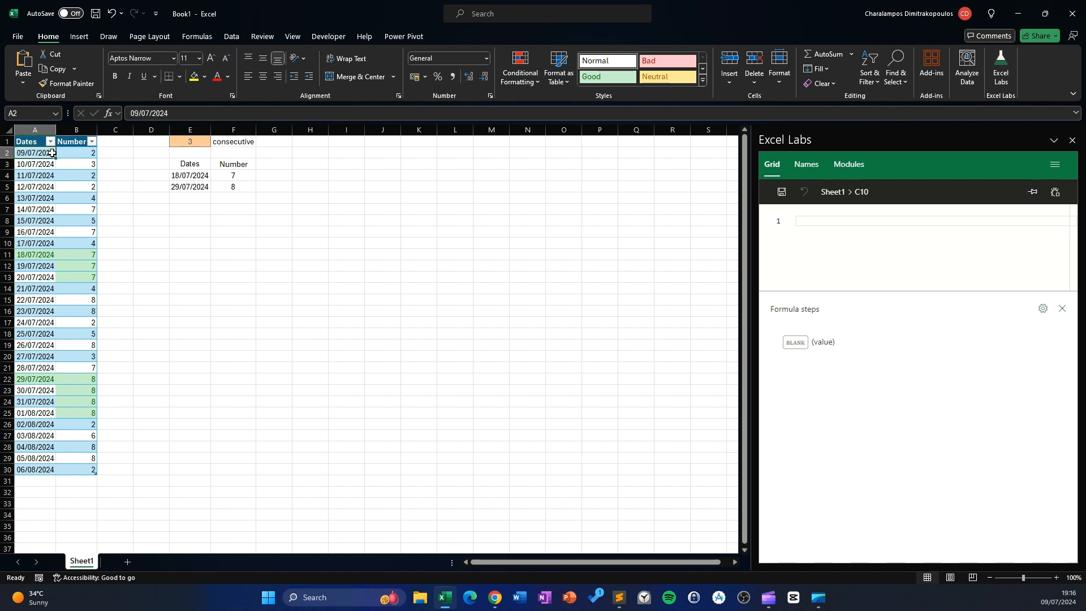
pyautogui.click(198, 173)
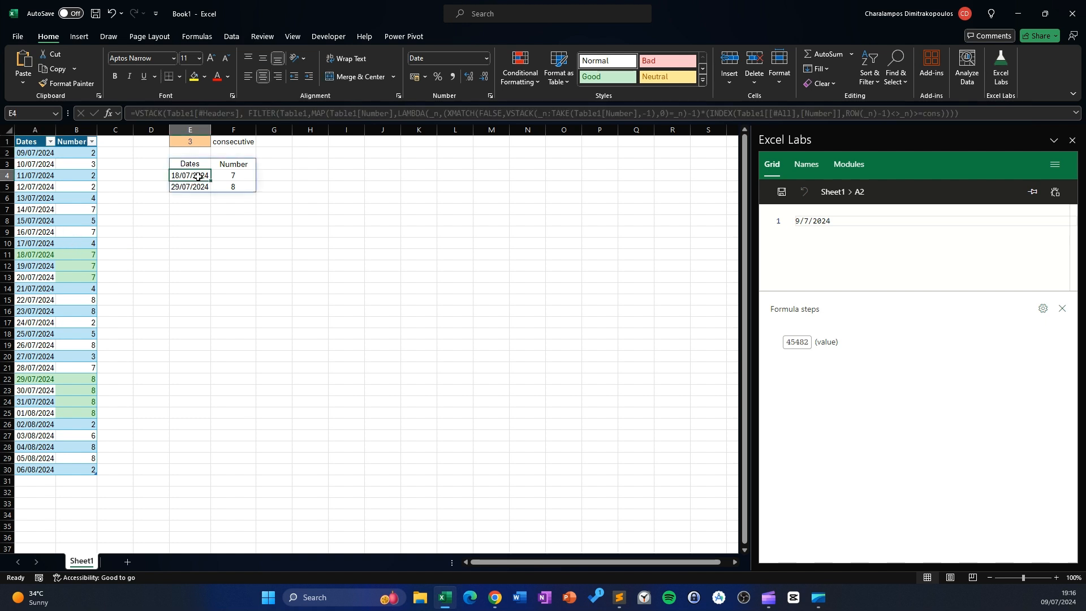
pyautogui.click(196, 165)
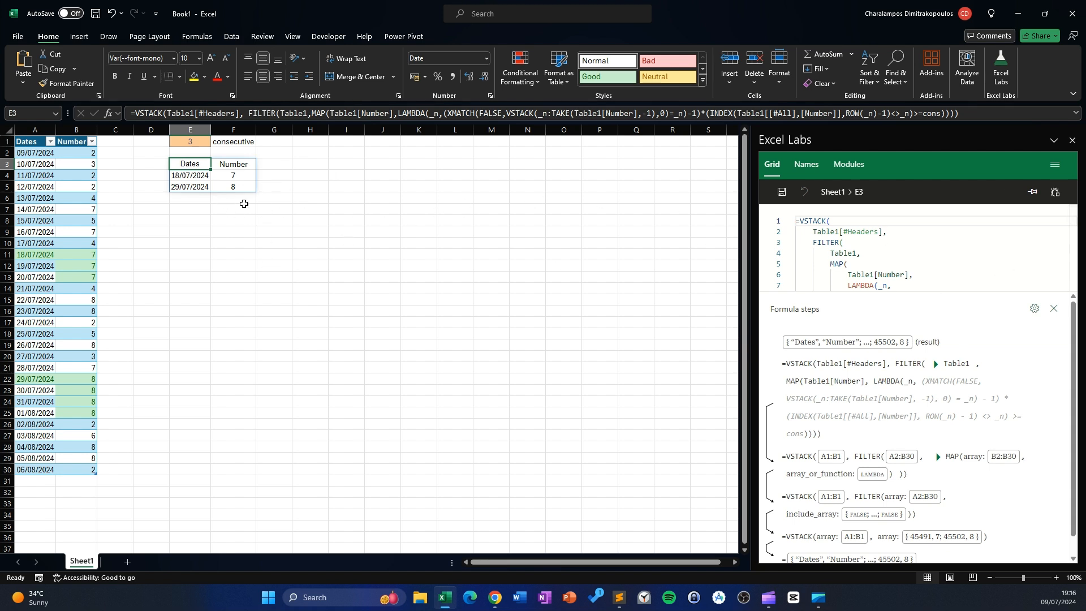
pyautogui.click(234, 234)
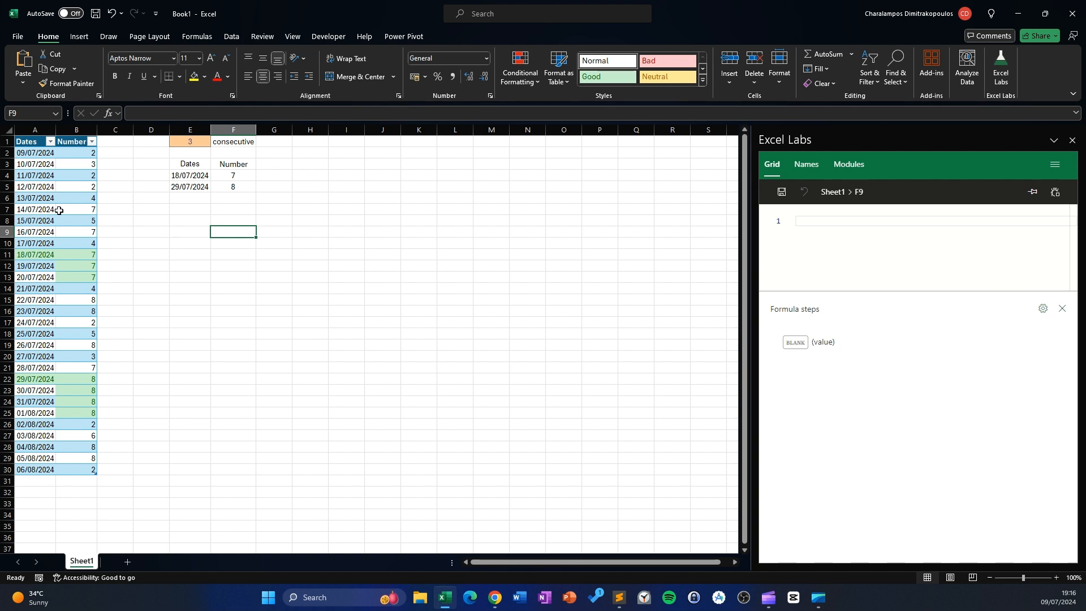
# Step: Select the whole data table to check its name, and widen the Dates column
pyautogui.click(45, 164)
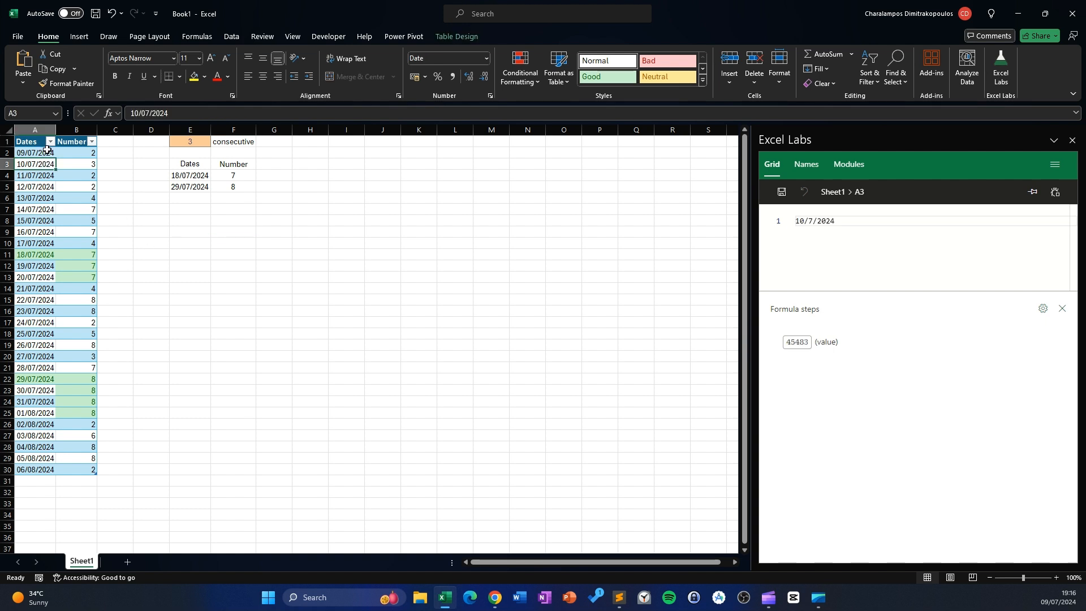
pyautogui.hotkey('ctrl', 'a')
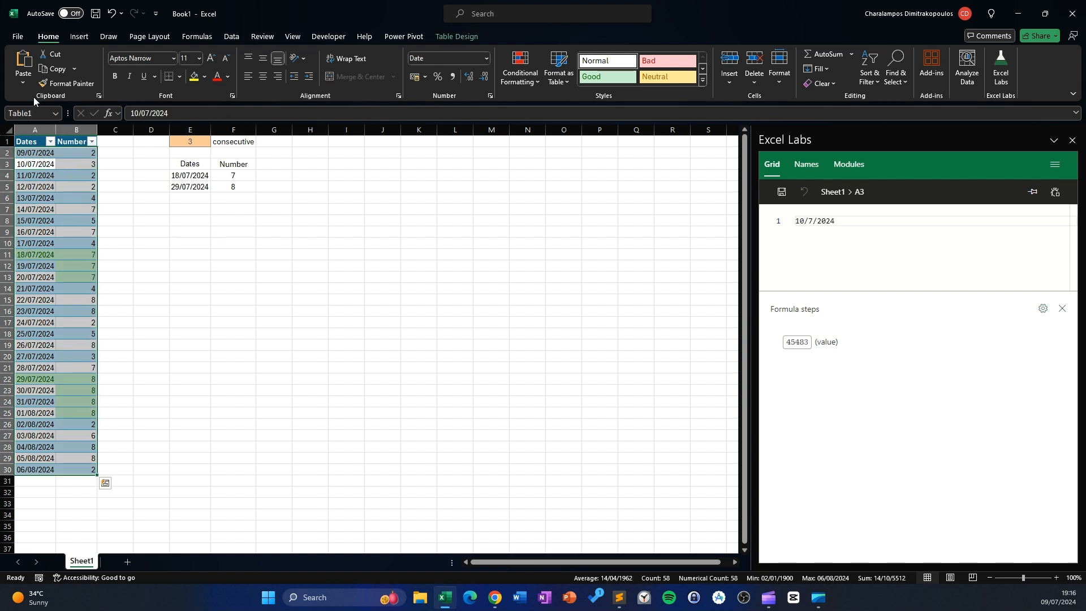
pyautogui.click(148, 267)
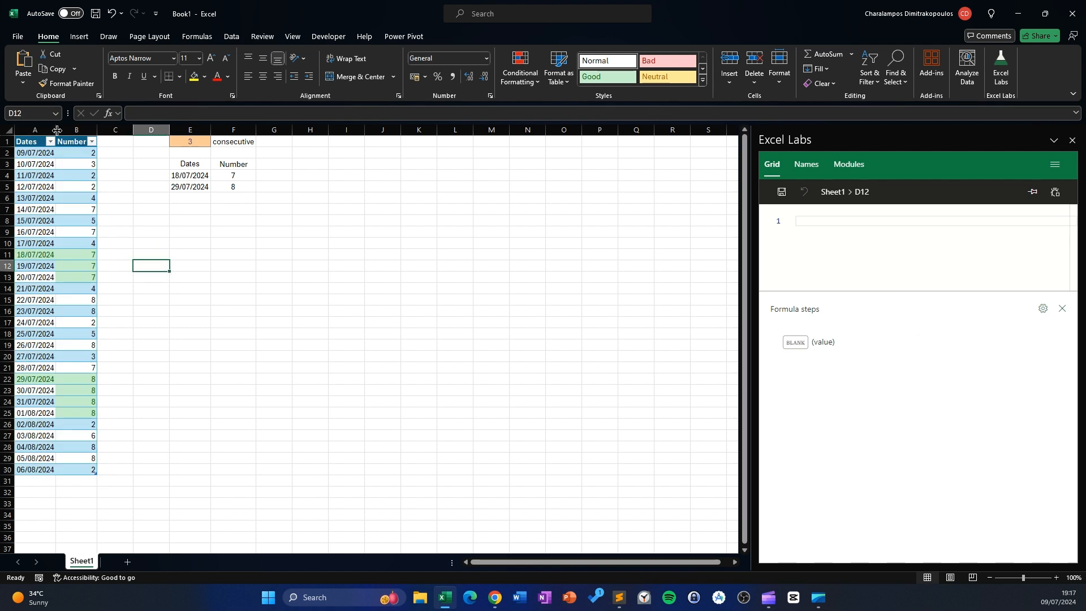
pyautogui.moveTo(56, 131); pyautogui.dragTo(86, 141)
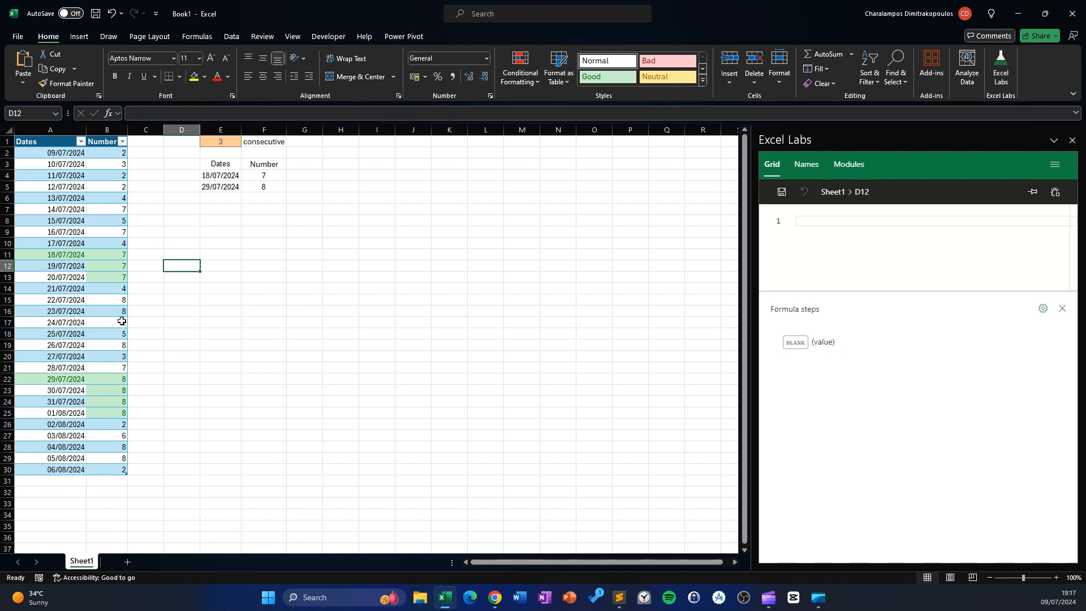
# Step: Set the consecutive count in E1 to 4 to test the result list
pyautogui.click(222, 141)
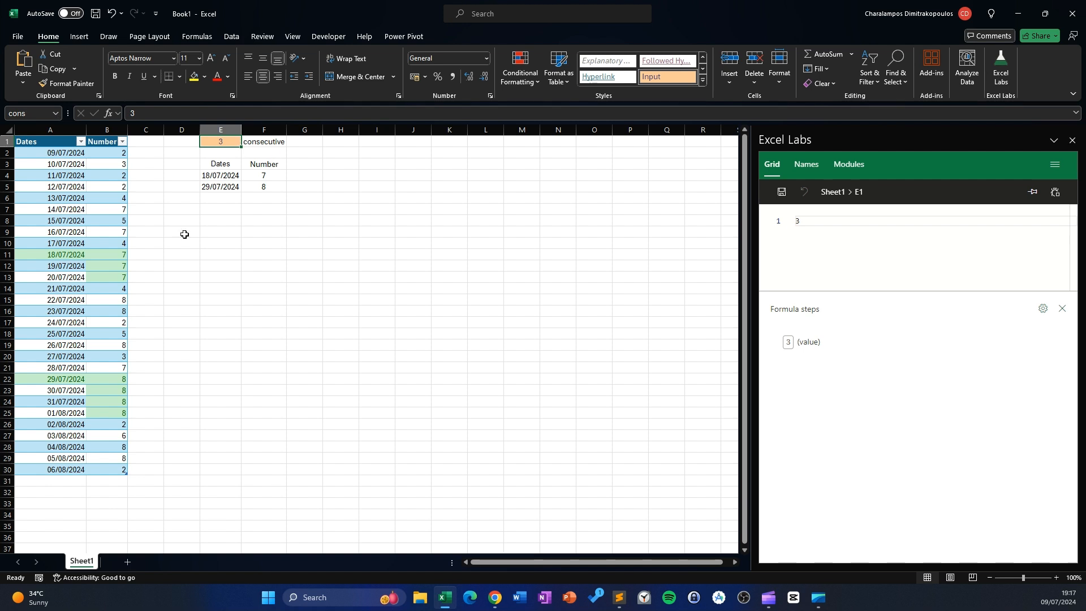
pyautogui.write('4')
pyautogui.press('Return')
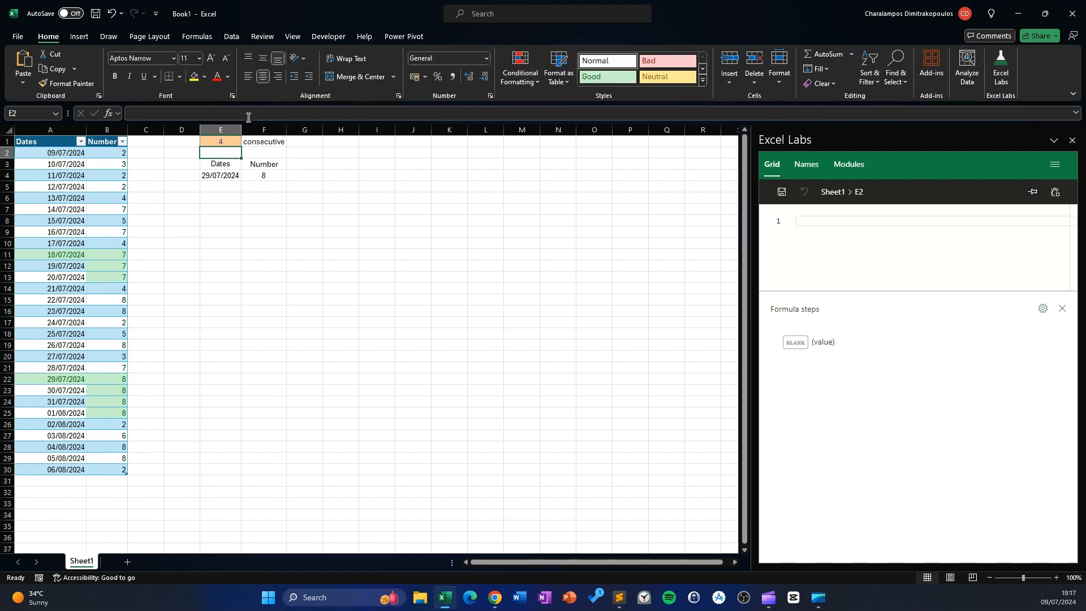
# Step: Test the result list with a consecutive count of 3 in E1, followed by 2
pyautogui.click(217, 143)
pyautogui.write('3')
pyautogui.press('Return')
pyautogui.click(223, 142)
pyautogui.write('2')
pyautogui.press('Return')
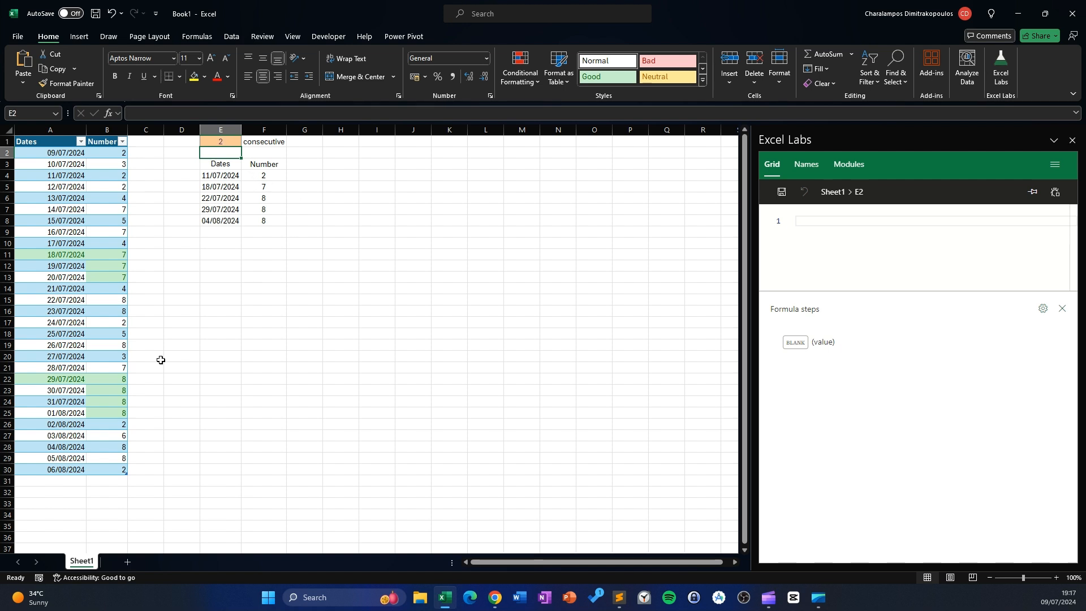
# Step: Set the consecutive count in E1 to 3
pyautogui.click(221, 141)
pyautogui.write('3')
pyautogui.press('Return')
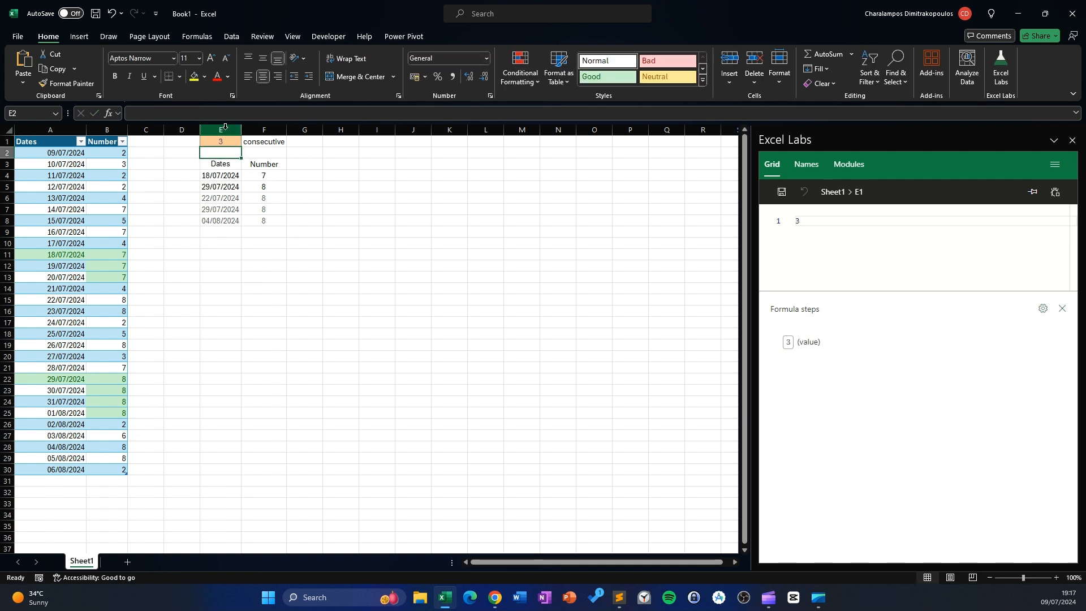
# Step: Examine the outer part of the formula in E3: VSTACK with the table headers, FILTER on Table1, and MAP over the Number column
pyautogui.click(224, 165)
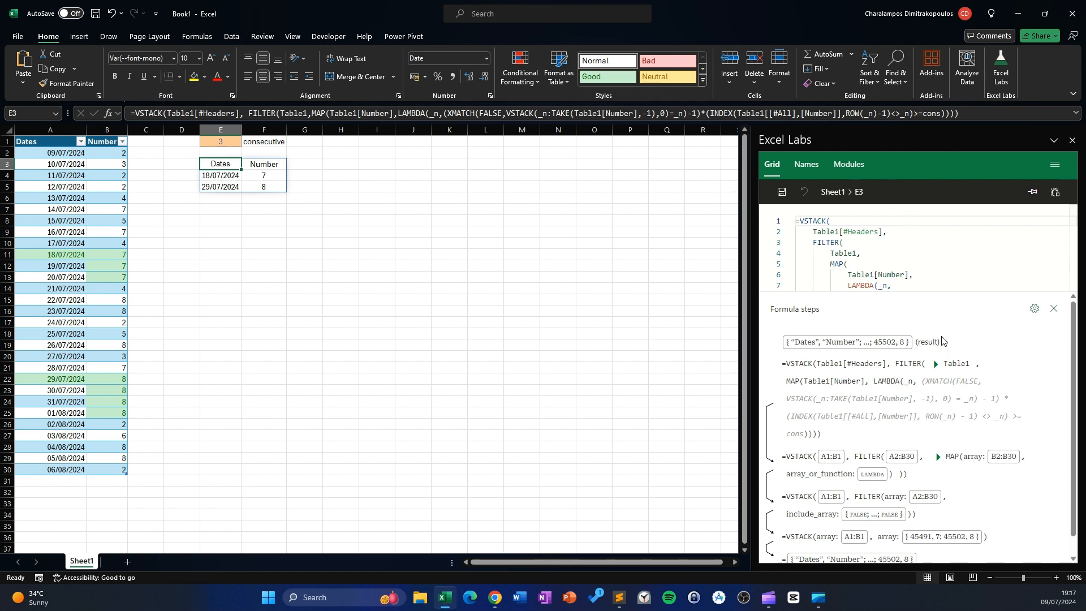
pyautogui.scroll(-1, 936, 345)
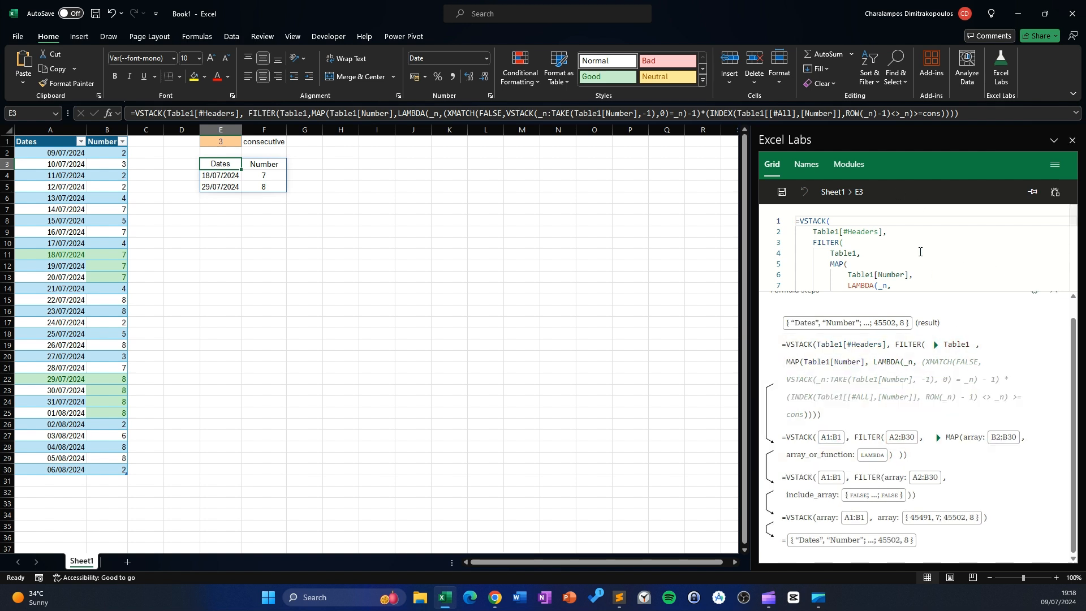
pyautogui.scroll(-1, 933, 275)
pyautogui.scroll(1, 902, 238)
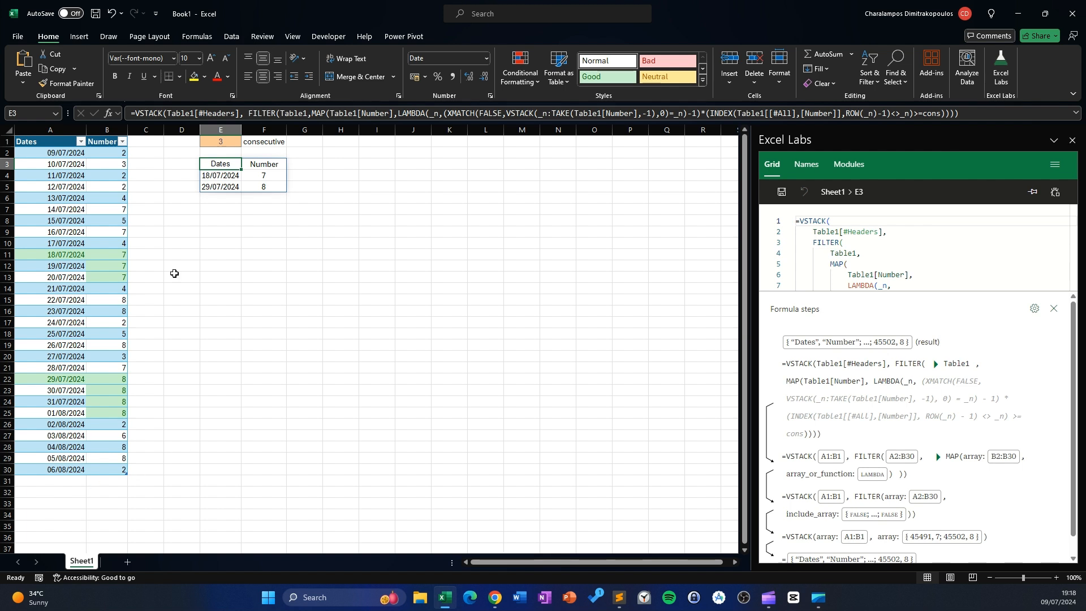
pyautogui.scroll(-2, 875, 244)
pyautogui.scroll(1, 875, 244)
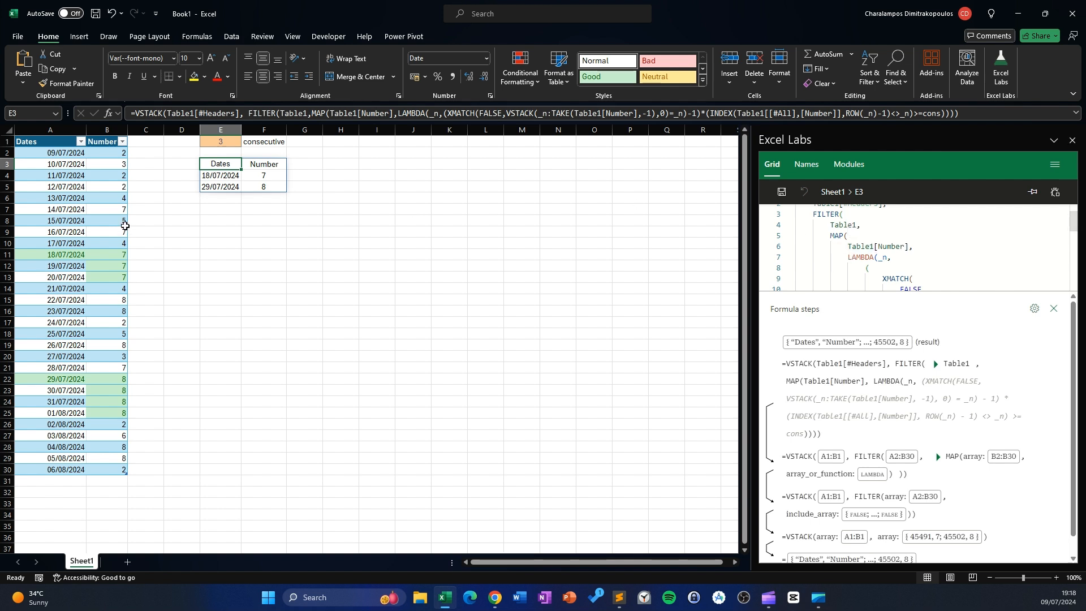
pyautogui.scroll(-1, 964, 221)
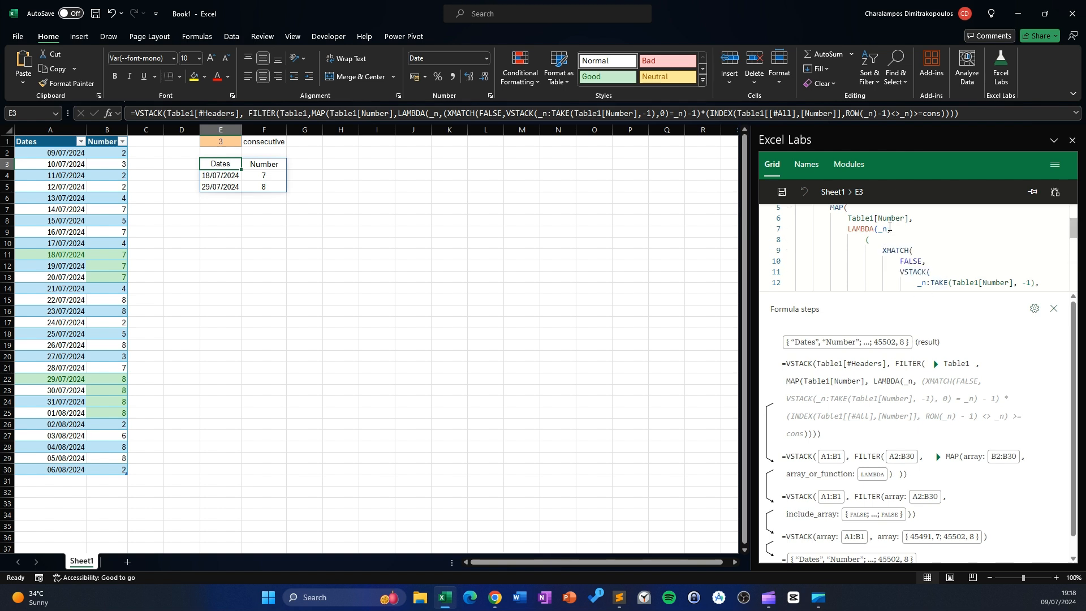
pyautogui.scroll(2, 881, 234)
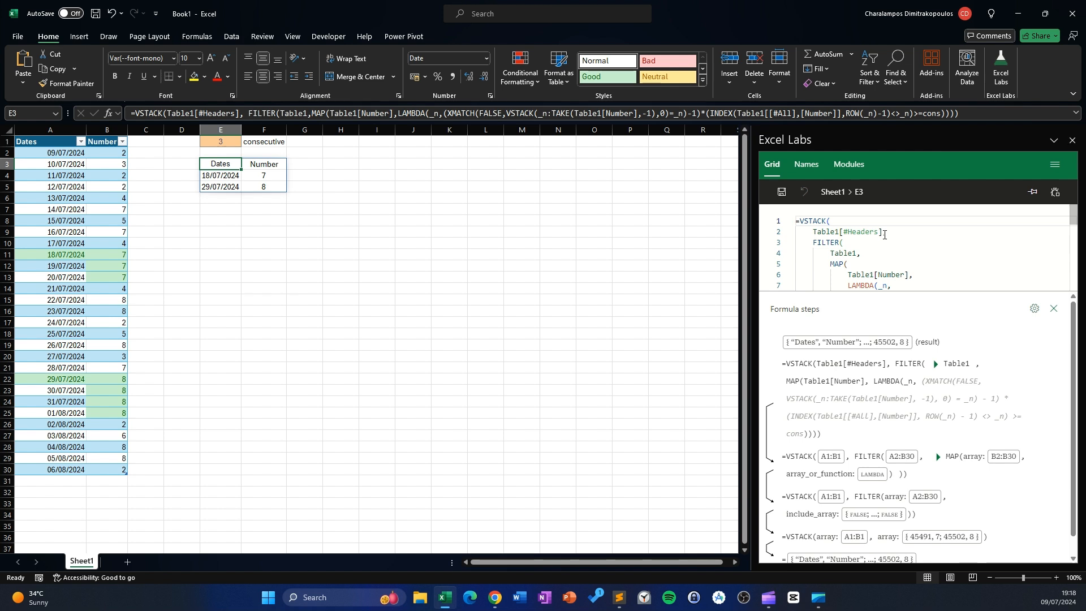
pyautogui.scroll(-1, 884, 234)
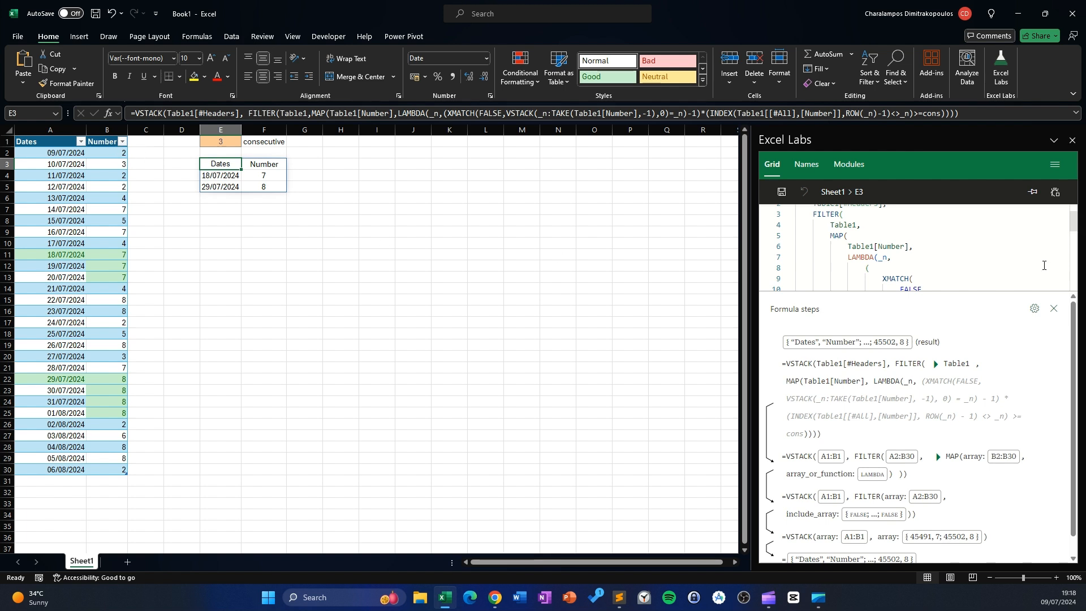
pyautogui.scroll(-1, 894, 260)
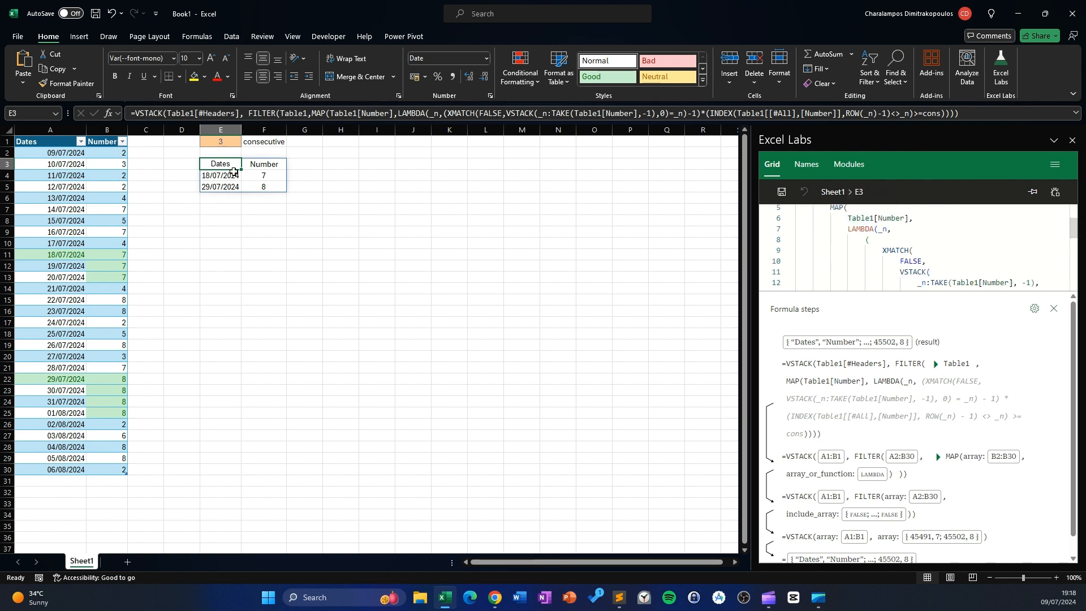
# Step: Examine the XMATCH part of the E3 formula, including its FALSE lookup and the VSTACK of the _n:TAKE range with 0
pyautogui.scroll(-1, 970, 245)
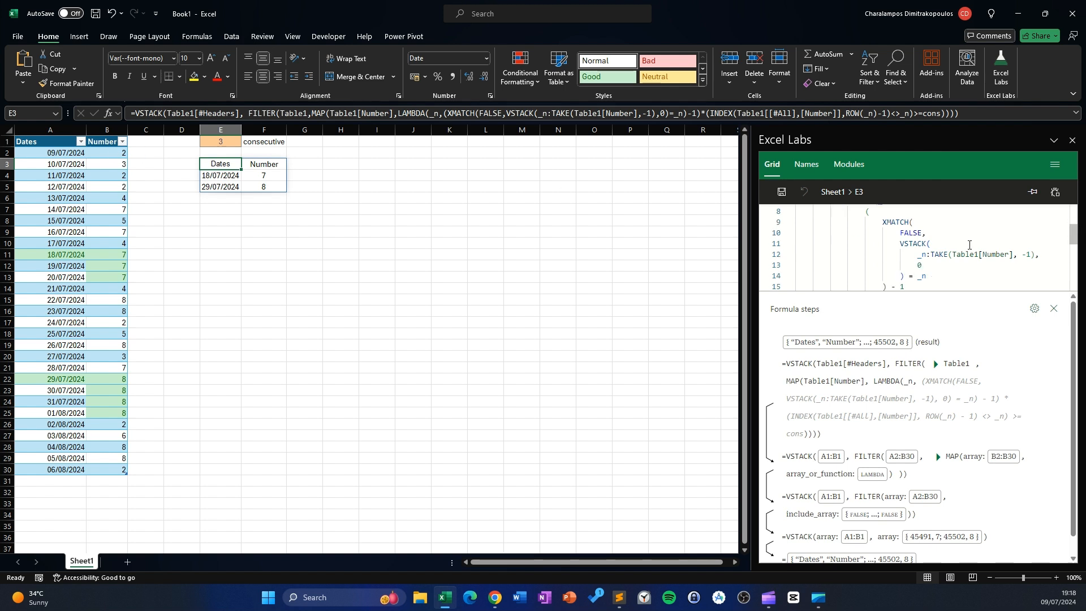
pyautogui.click(916, 232)
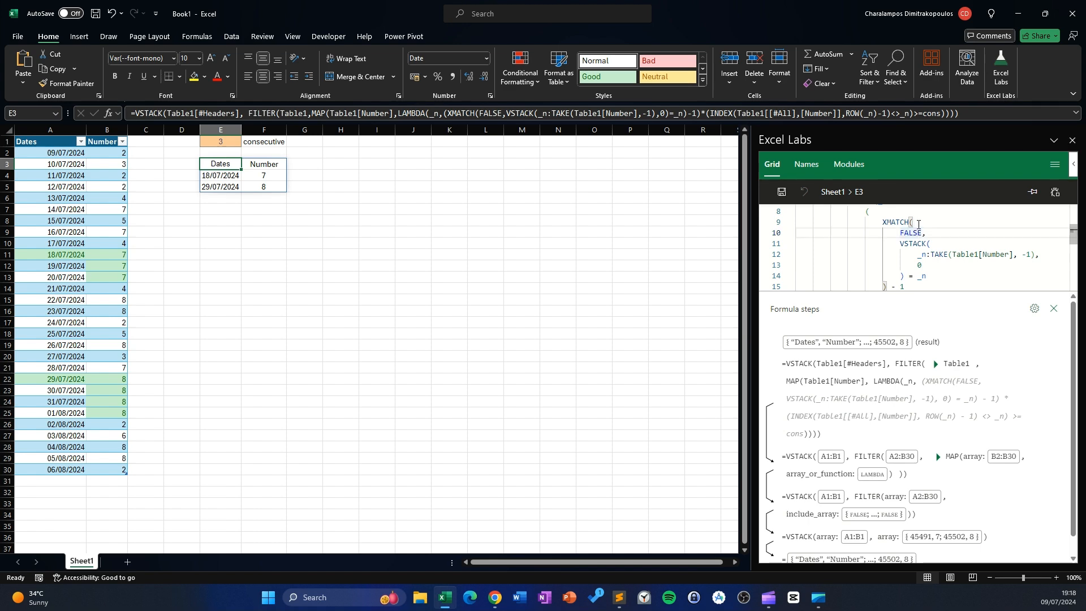
pyautogui.scroll(-1, 913, 466)
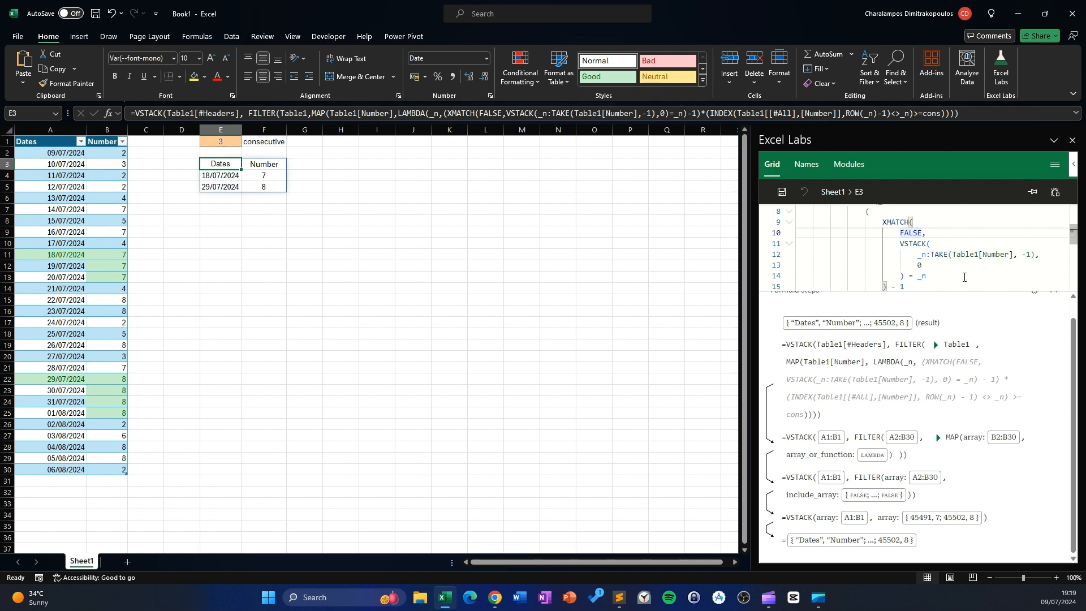
pyautogui.click(943, 253)
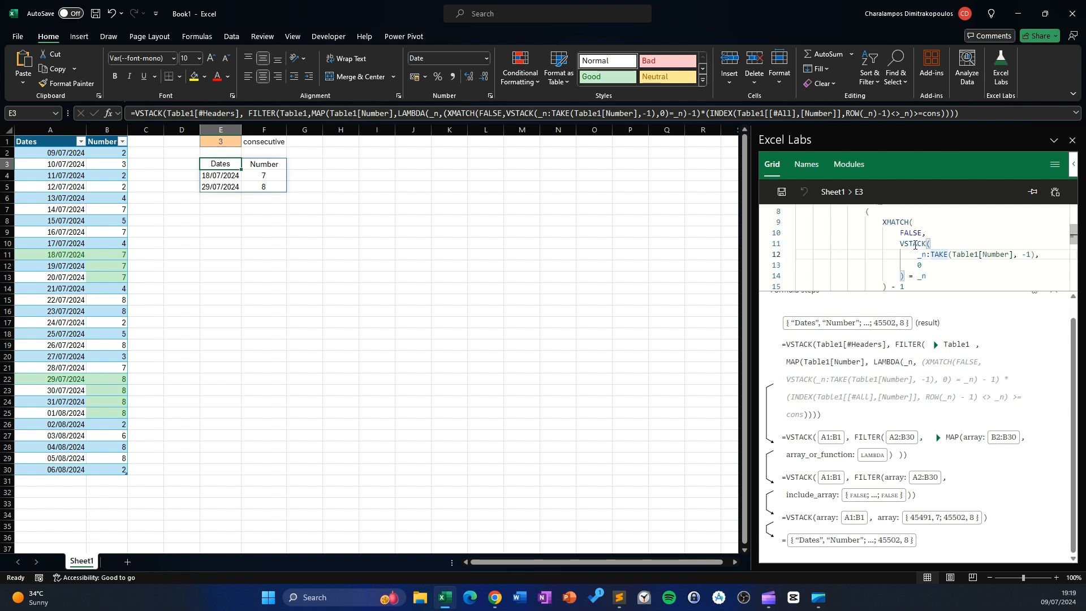
pyautogui.scroll(-1, 972, 223)
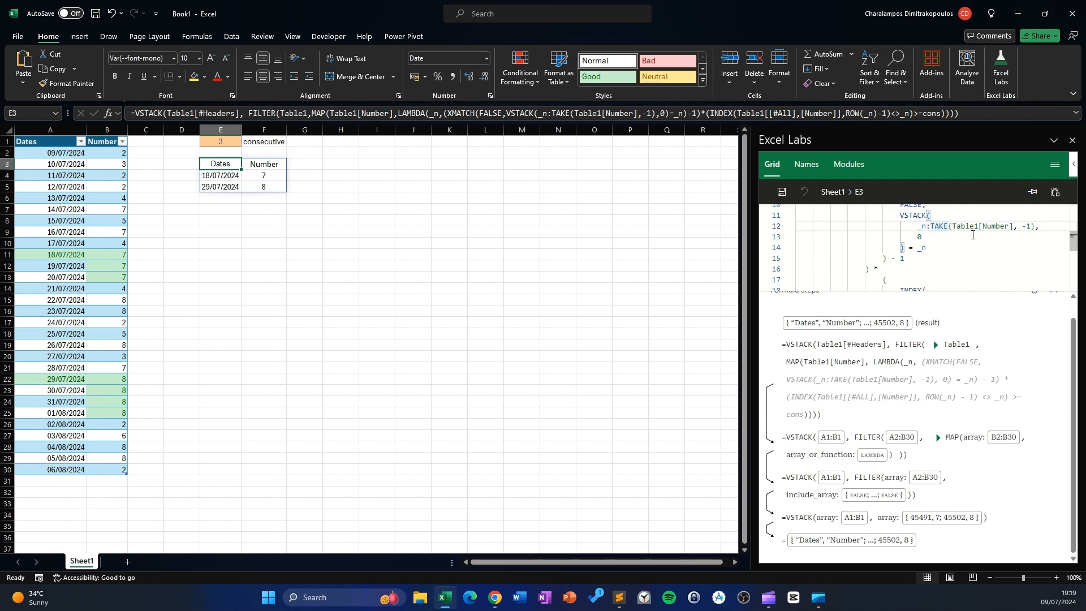
pyautogui.scroll(1, 973, 235)
pyautogui.scroll(-1, 947, 226)
pyautogui.scroll(-1, 946, 225)
pyautogui.scroll(3, 876, 229)
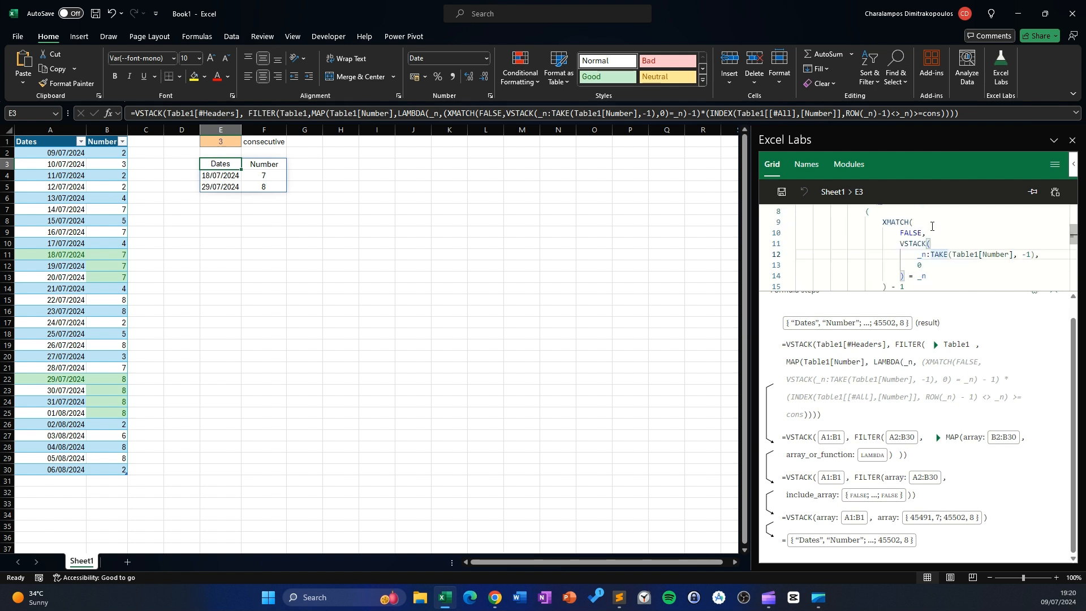
# Step: Examine the INDEX and ROW comparison with the previous number in the E3 formula, and its >= cons condition
pyautogui.scroll(-3, 865, 226)
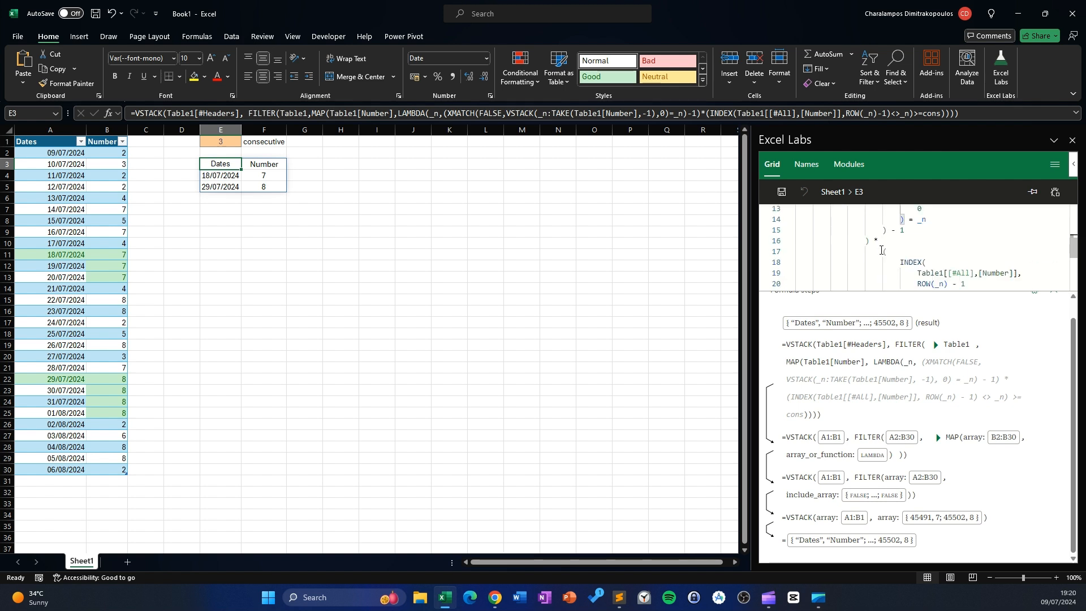
pyautogui.scroll(-1, 887, 223)
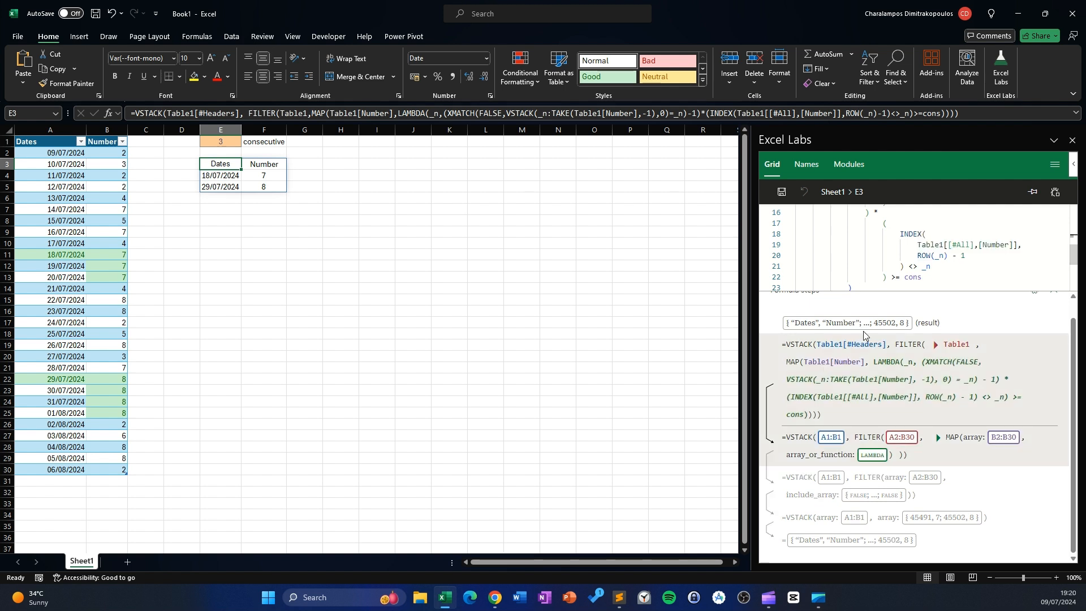
pyautogui.scroll(-1, 1012, 233)
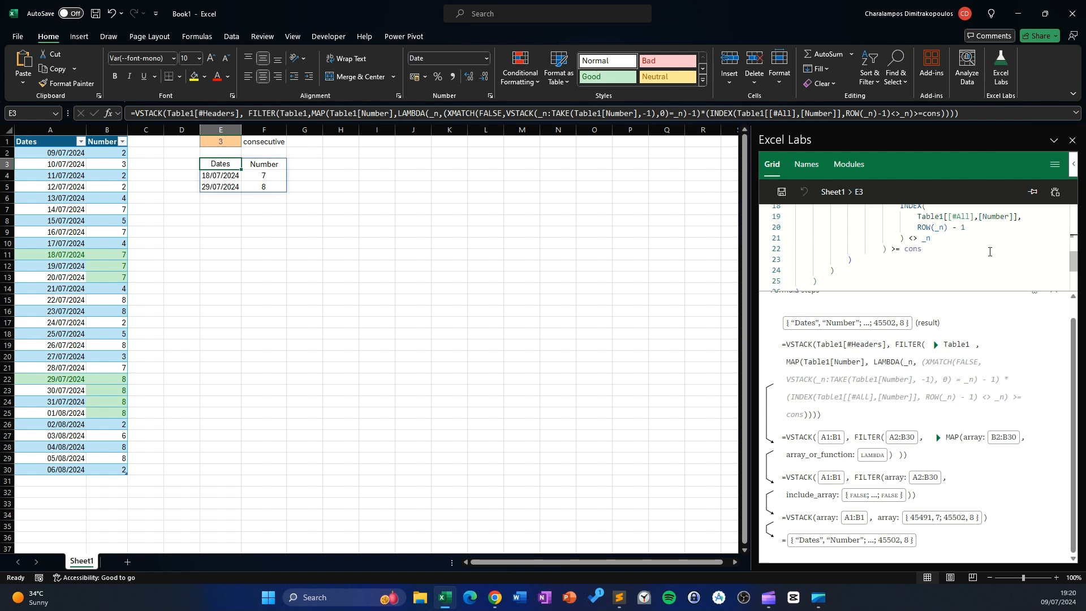
pyautogui.scroll(1, 989, 251)
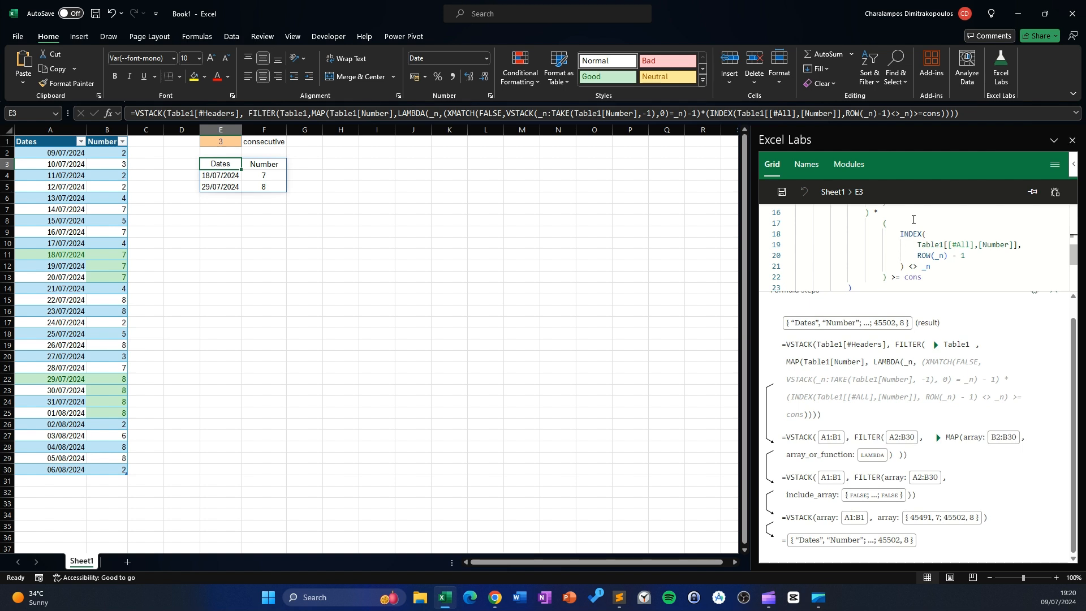
pyautogui.click(887, 278)
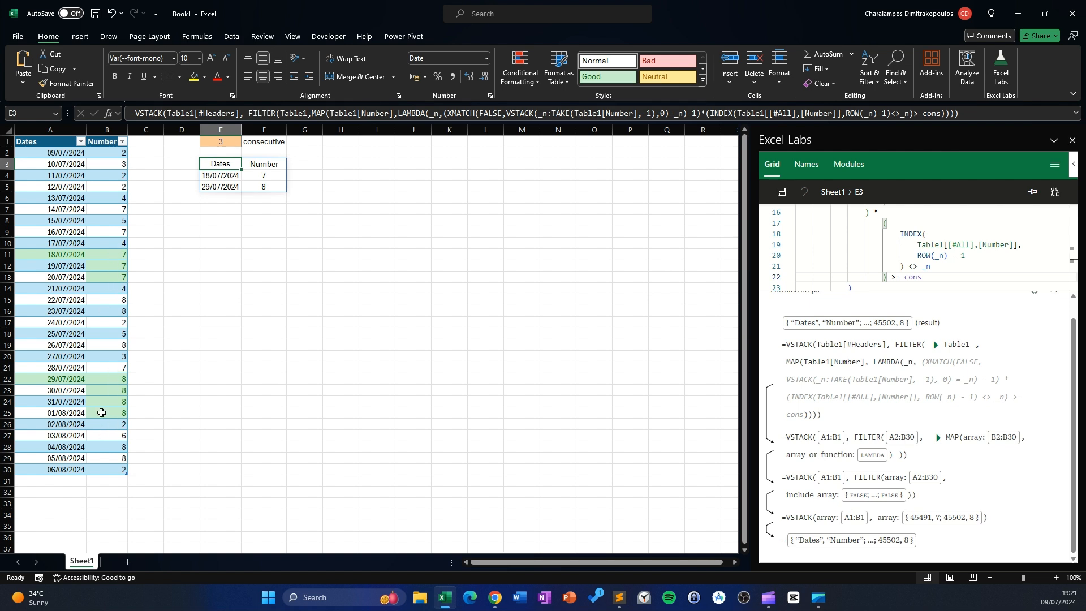
pyautogui.scroll(-1, 913, 249)
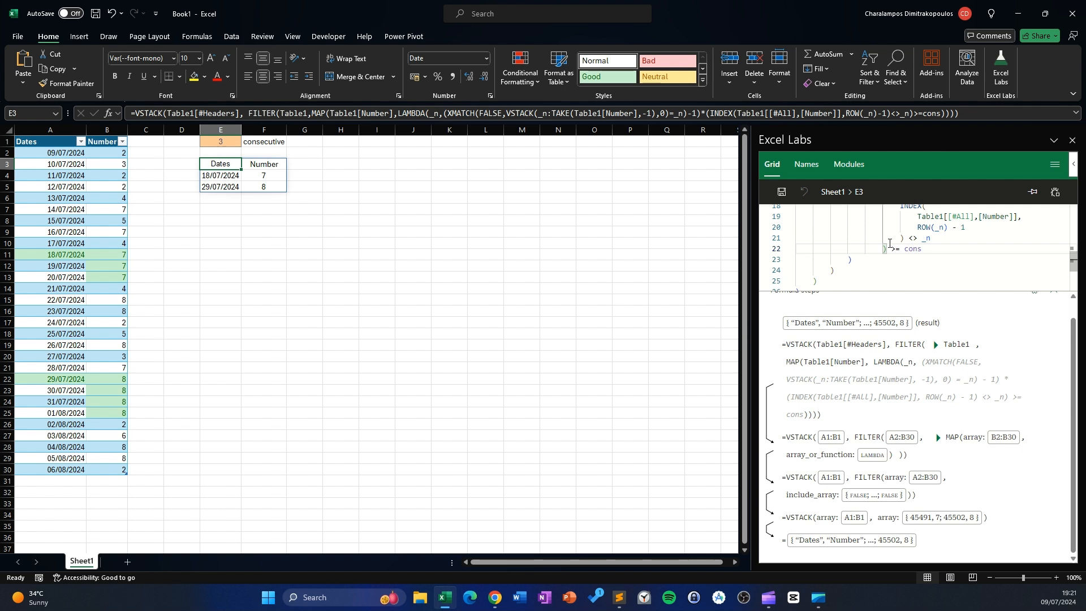
# Step: Review the complete E3 formula once more, from the VSTACK opening through to the cons condition
pyautogui.scroll(2, 913, 249)
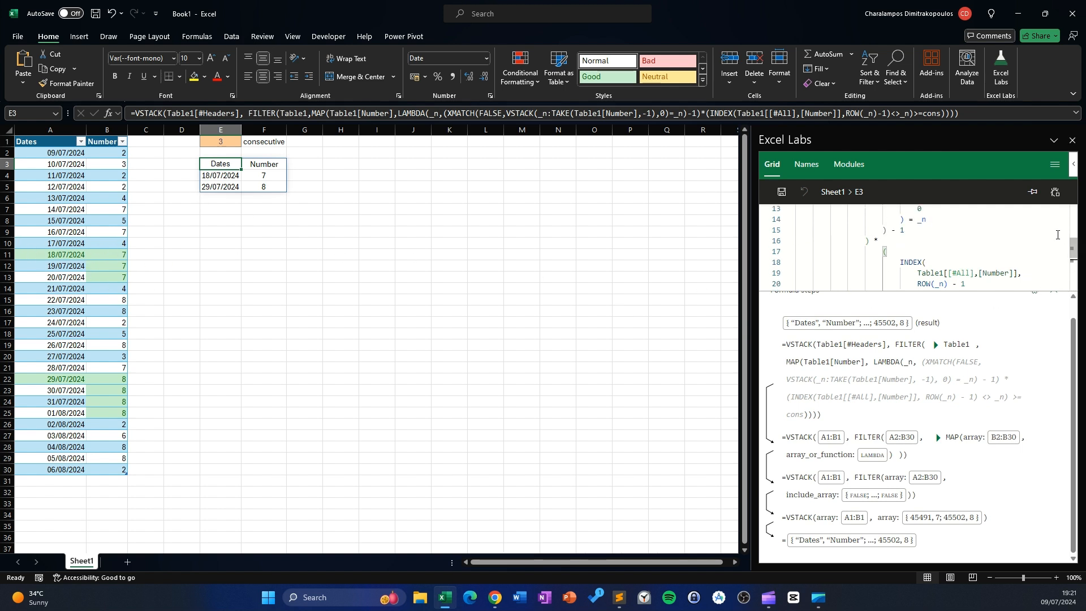
pyautogui.scroll(-3, 853, 255)
pyautogui.scroll(7, 846, 246)
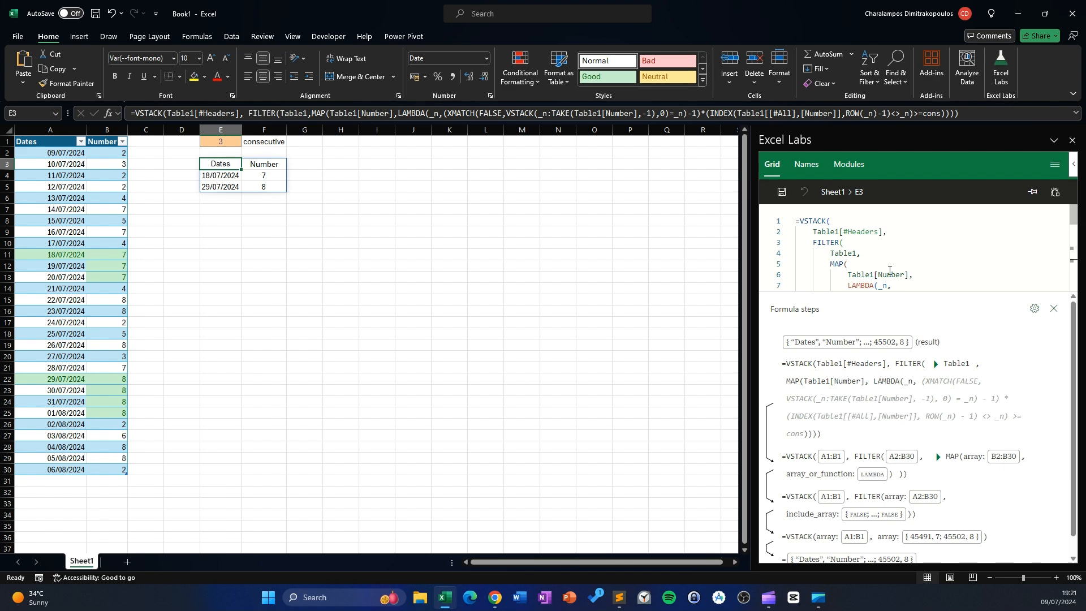
pyautogui.scroll(-1, 885, 279)
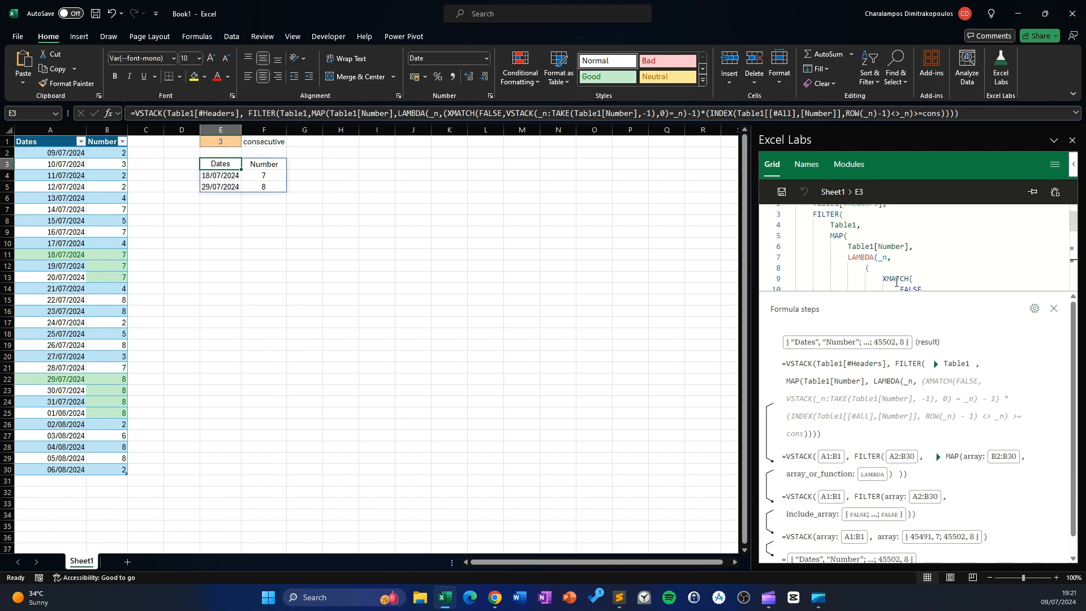
pyautogui.scroll(-4, 952, 220)
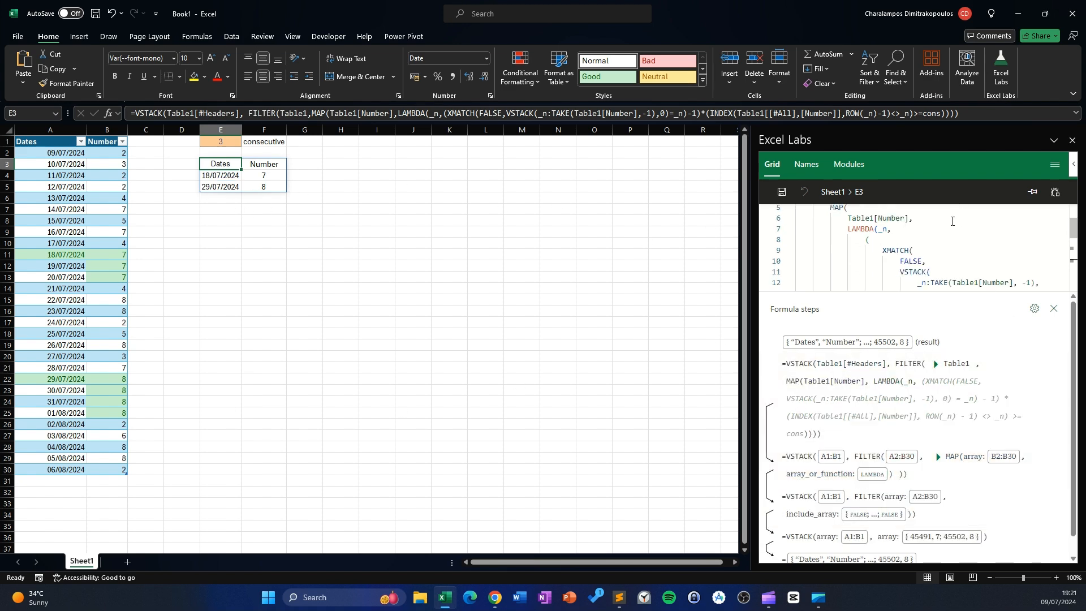
pyautogui.scroll(-2, 951, 220)
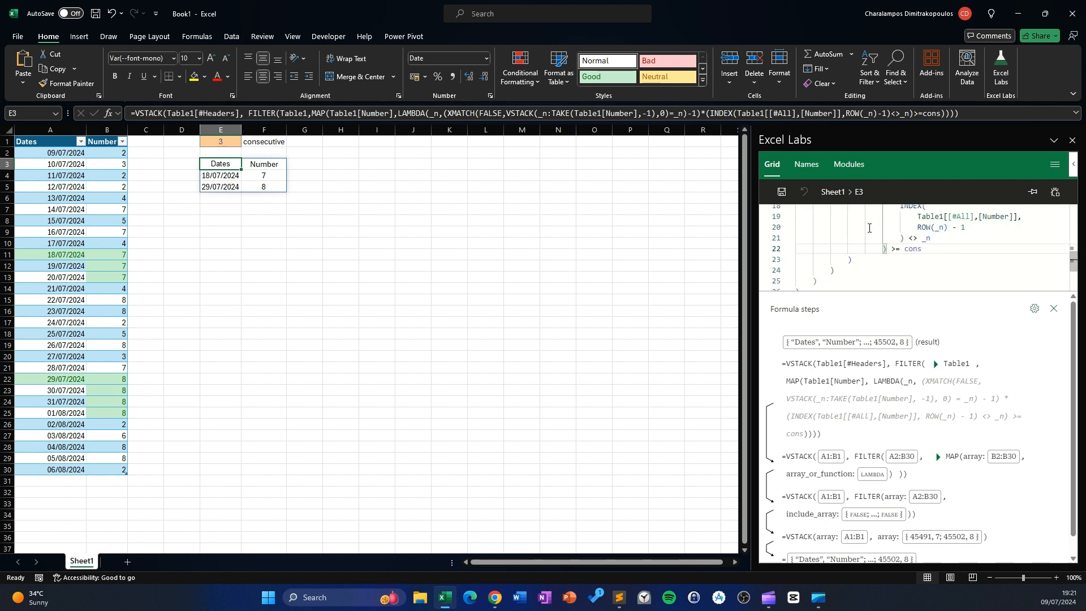
# Step: Test the result list with a consecutive count of 4 in E1, followed by 5
pyautogui.click(320, 211)
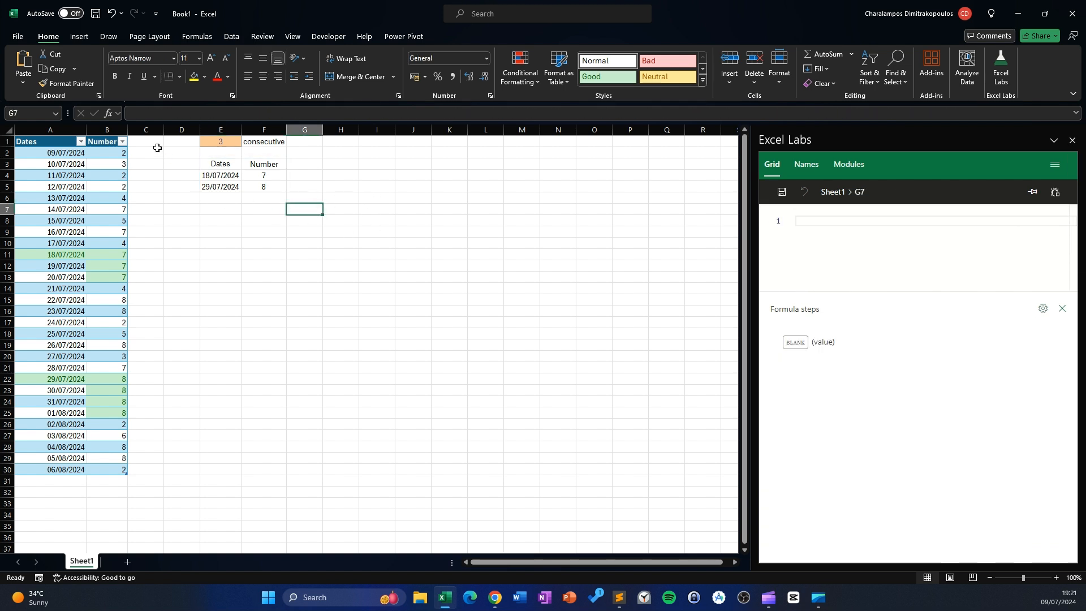
pyautogui.click(215, 144)
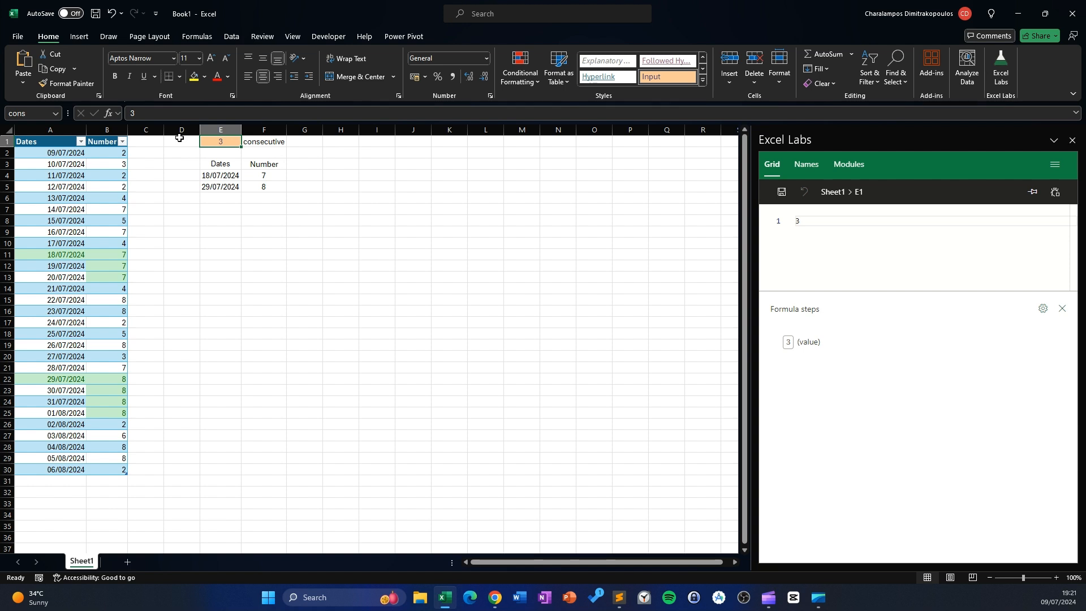
pyautogui.write('4')
pyautogui.press('Return')
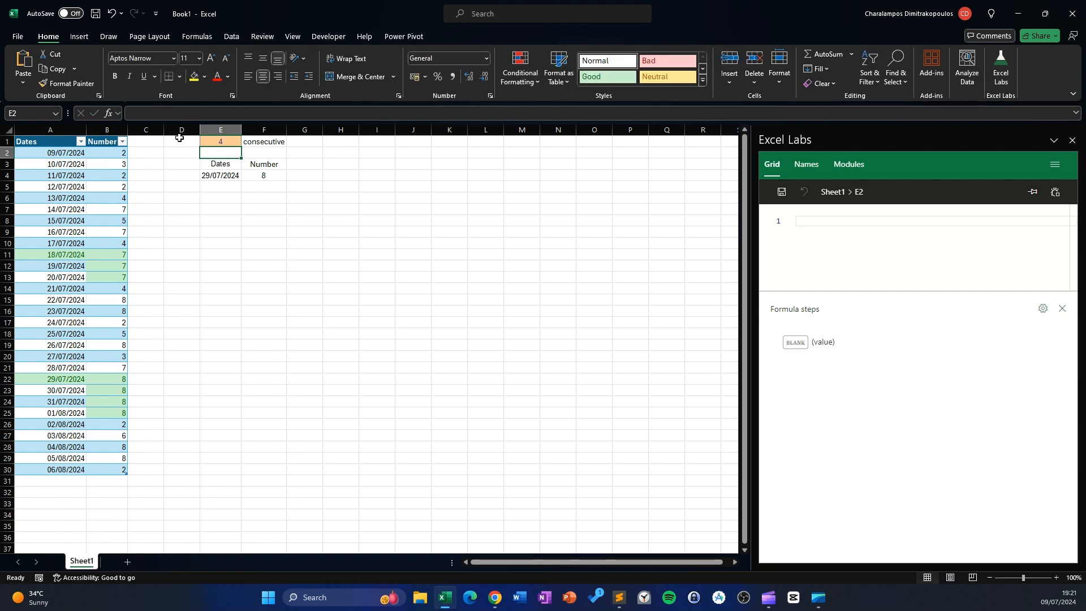
pyautogui.click(228, 144)
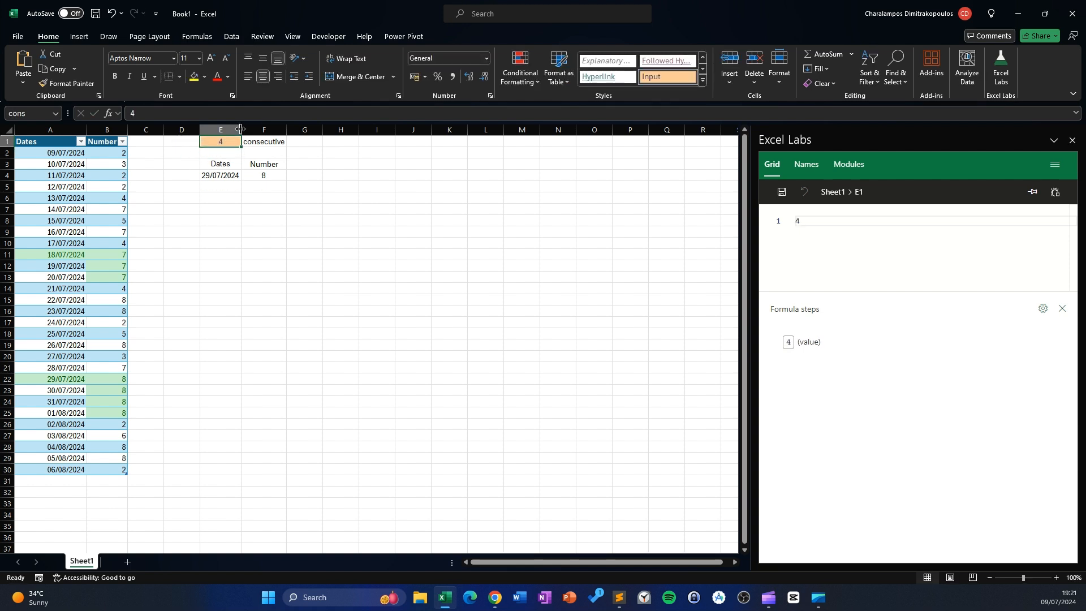
pyautogui.write('5')
pyautogui.press('Return')
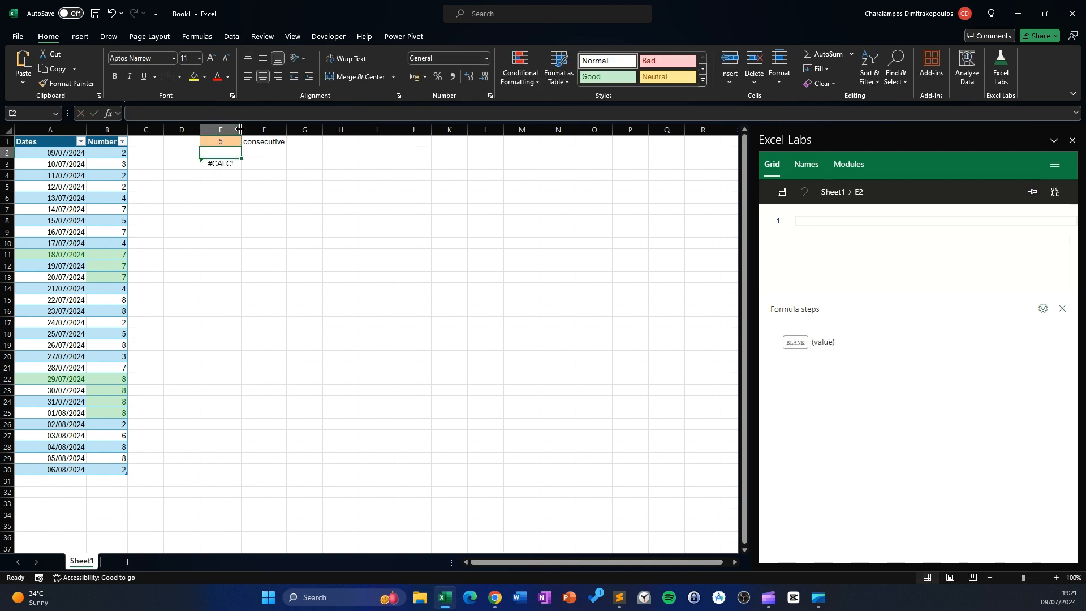
# Step: Set the consecutive count in E1 back to 4 and reselect that cell
pyautogui.click(219, 142)
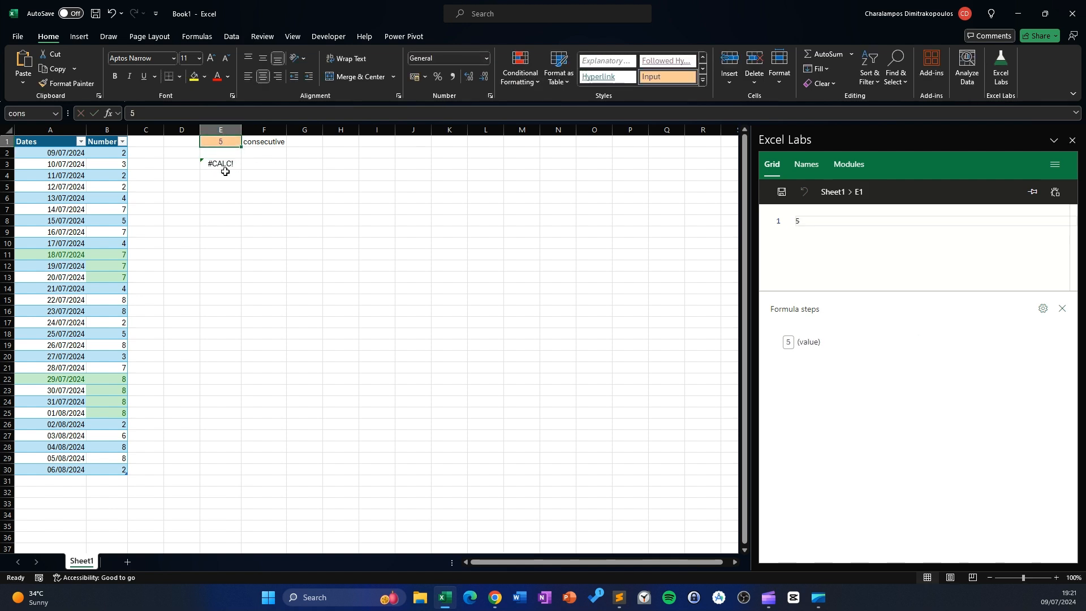
pyautogui.write('4')
pyautogui.press('Return')
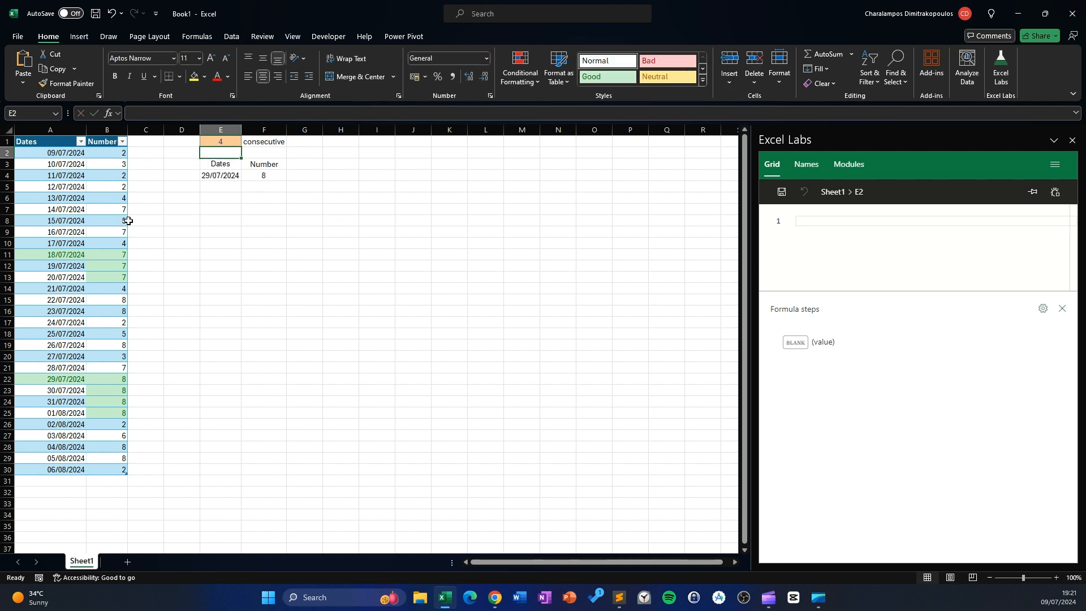
pyautogui.click(218, 144)
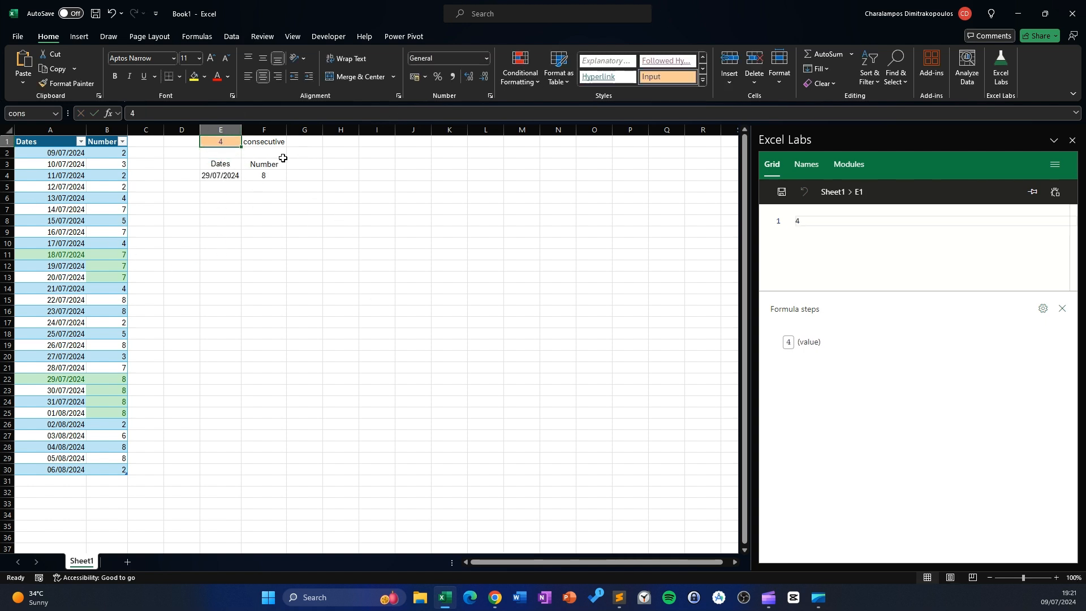